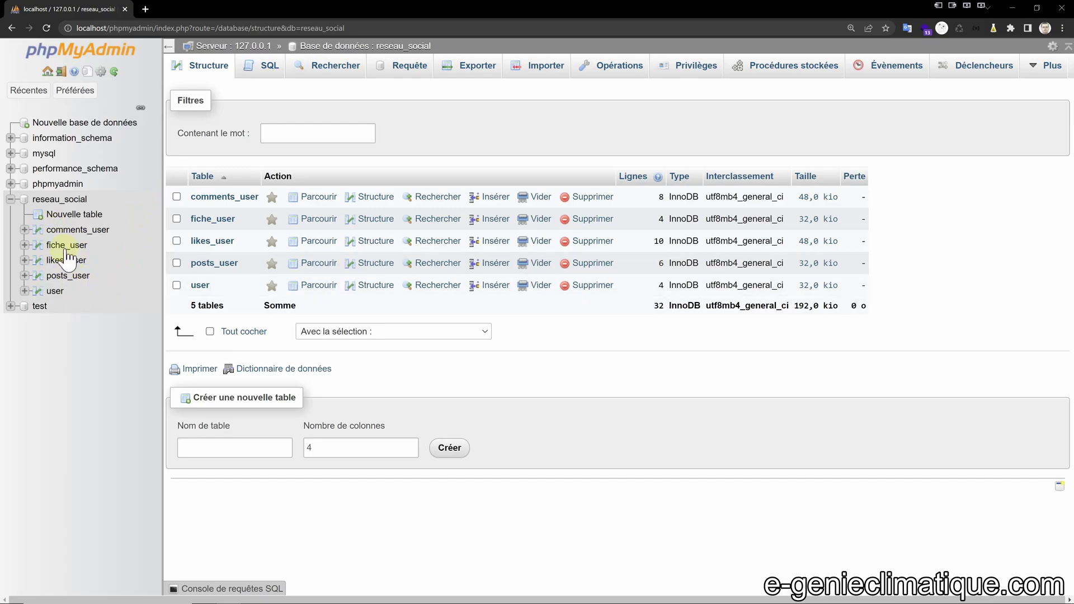
Browse the reseau_social tables, viewing the rows of the user and fiche_user tables.
click(56, 199)
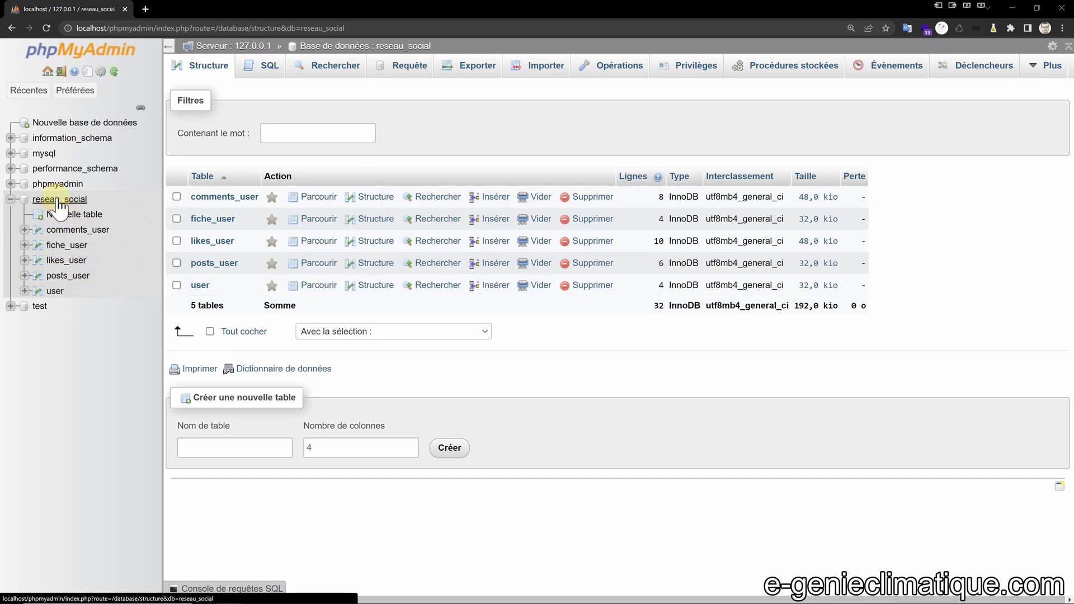
click(200, 285)
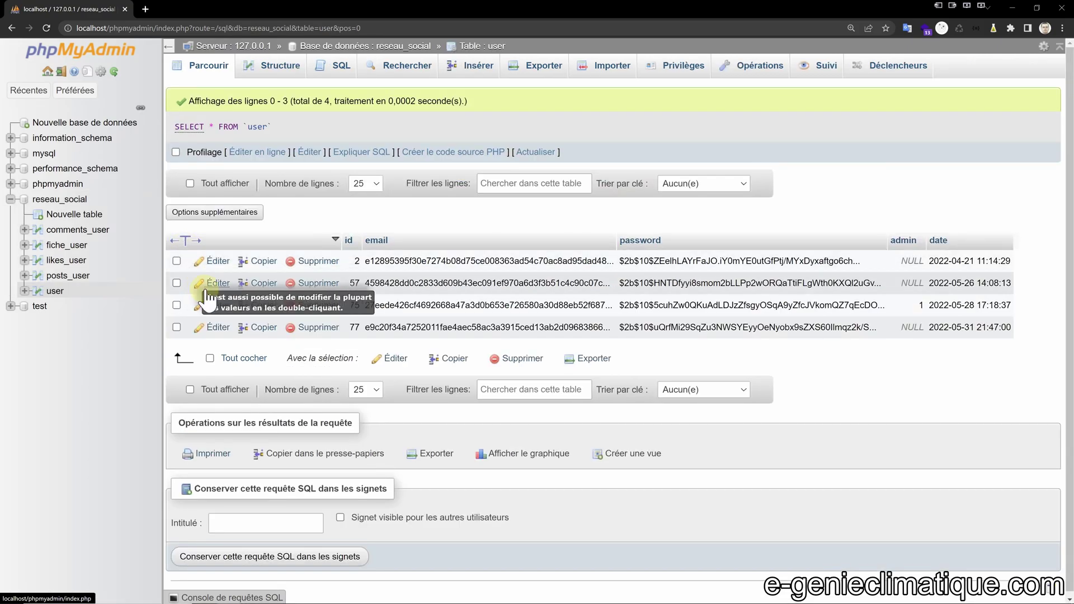
click(65, 246)
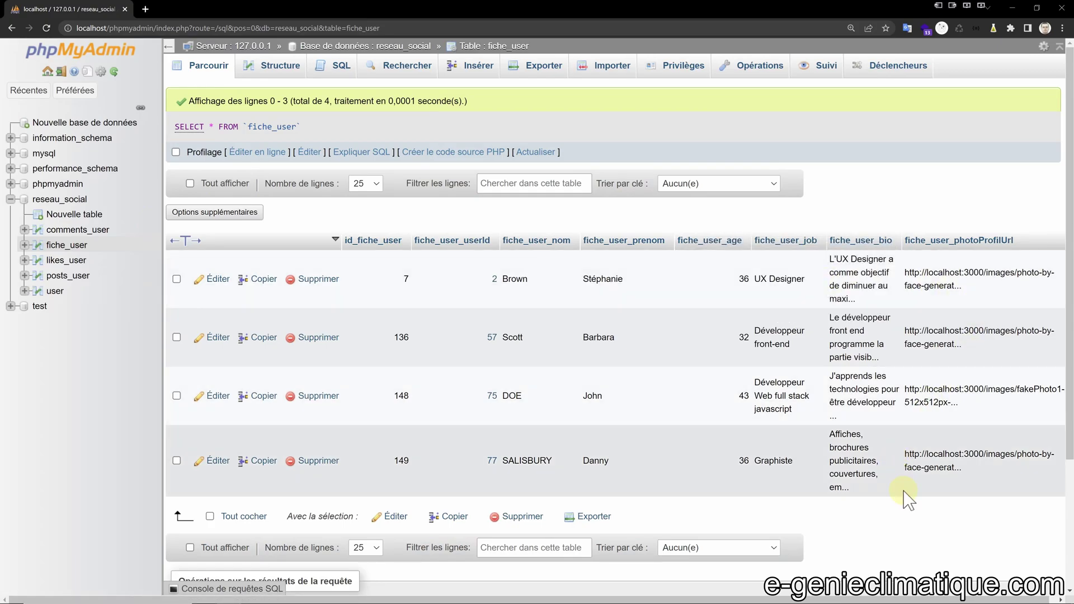
scroll(906, 497, down, 3)
scroll(811, 397, up, 3)
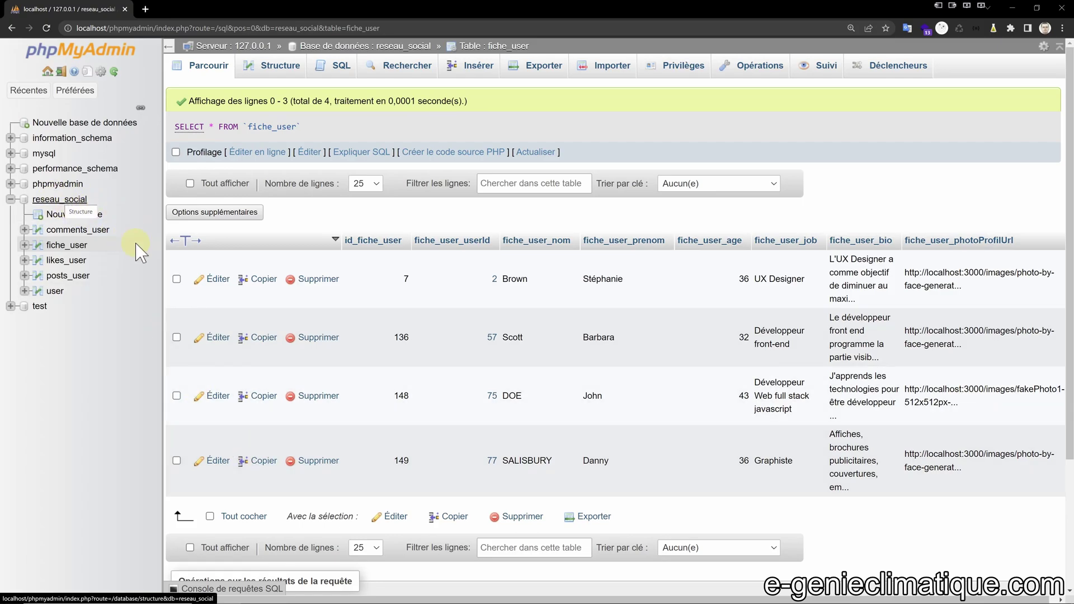
click(53, 292)
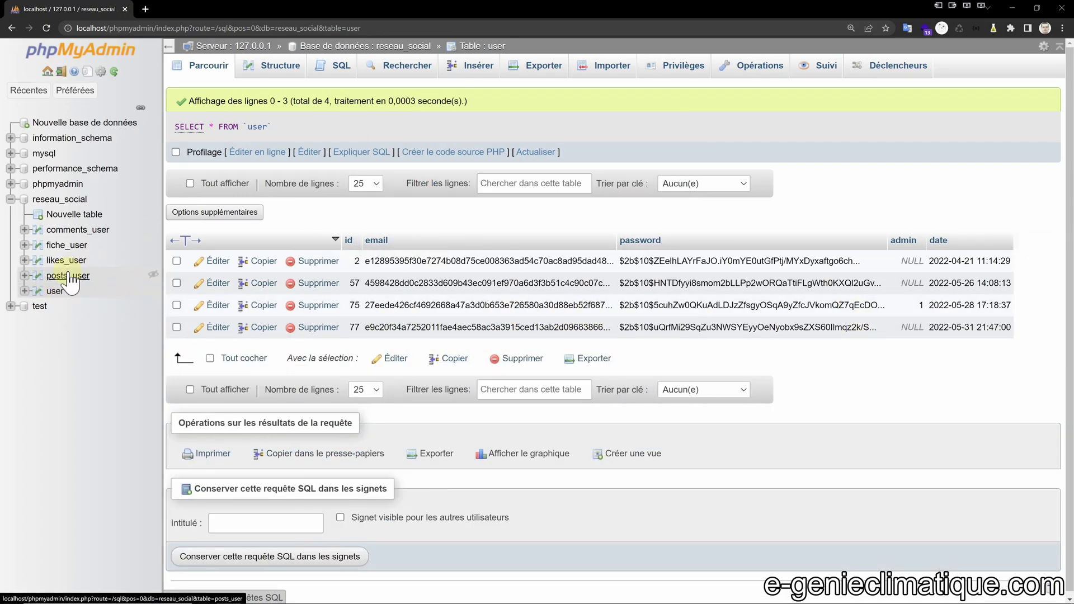
click(58, 245)
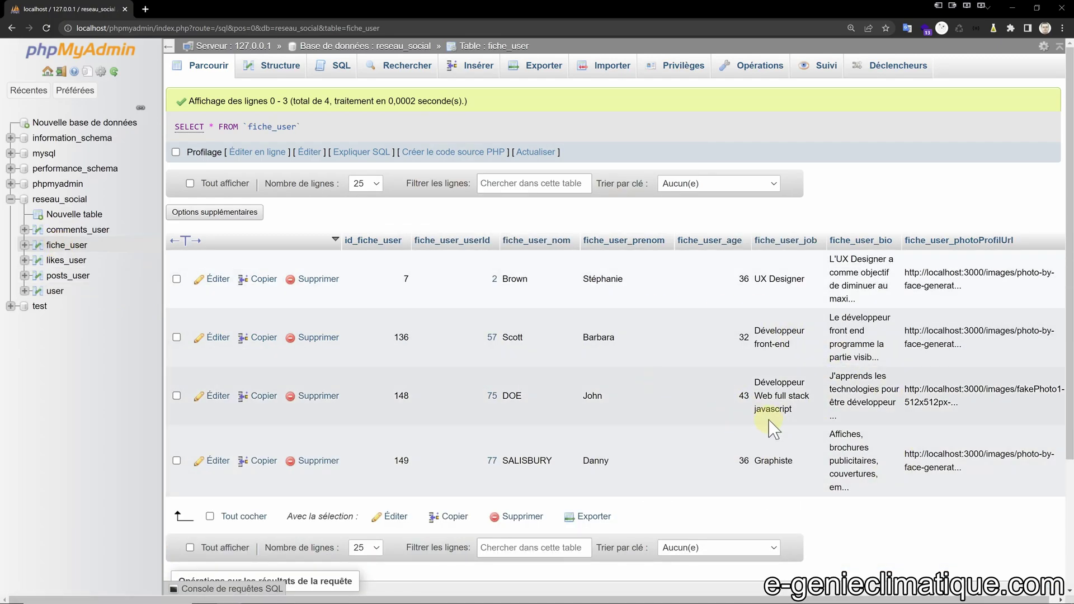
click(65, 200)
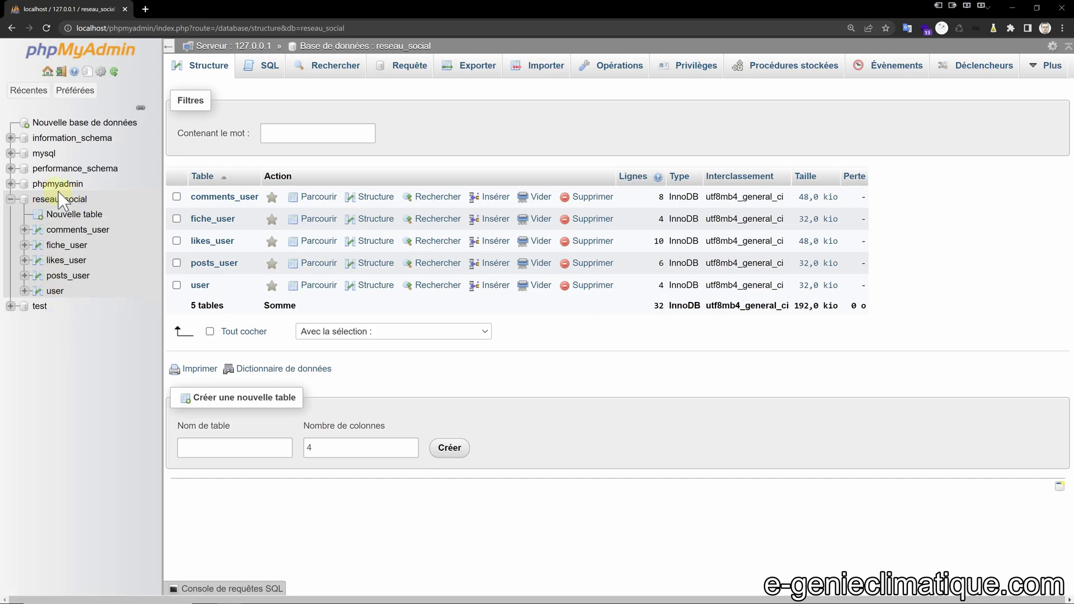
click(72, 201)
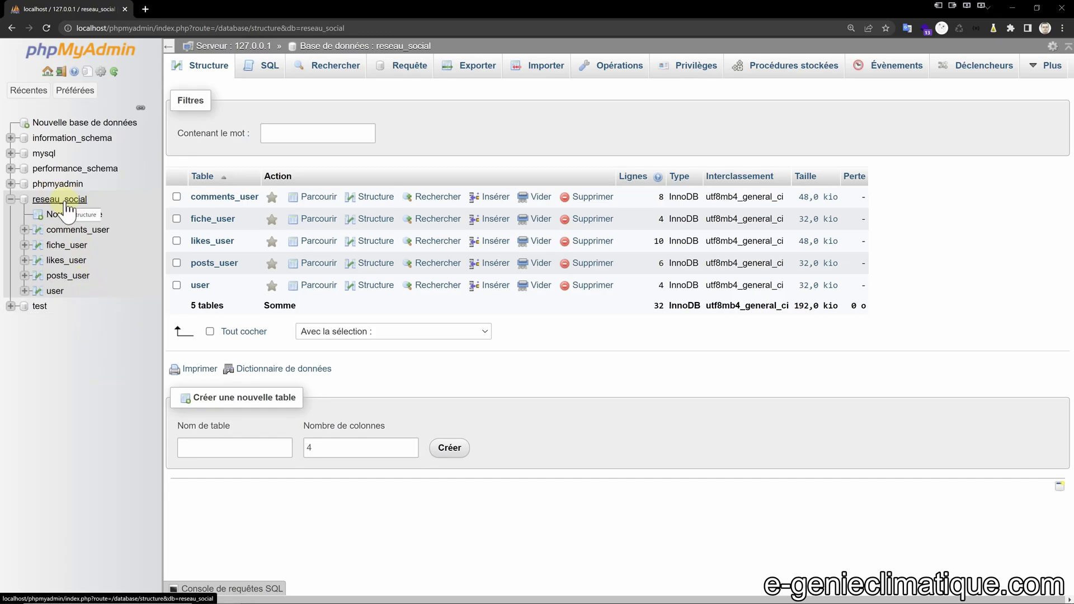
Look through reseau_social's Opérations page, then return to the phpMyAdmin server home page.
click(628, 64)
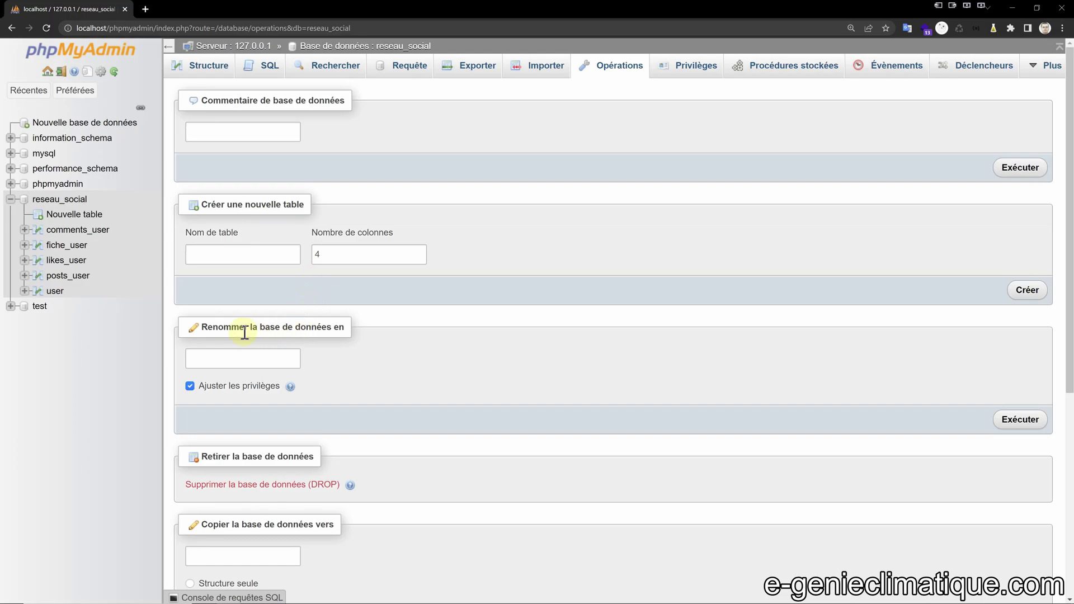
scroll(225, 454, down, 3)
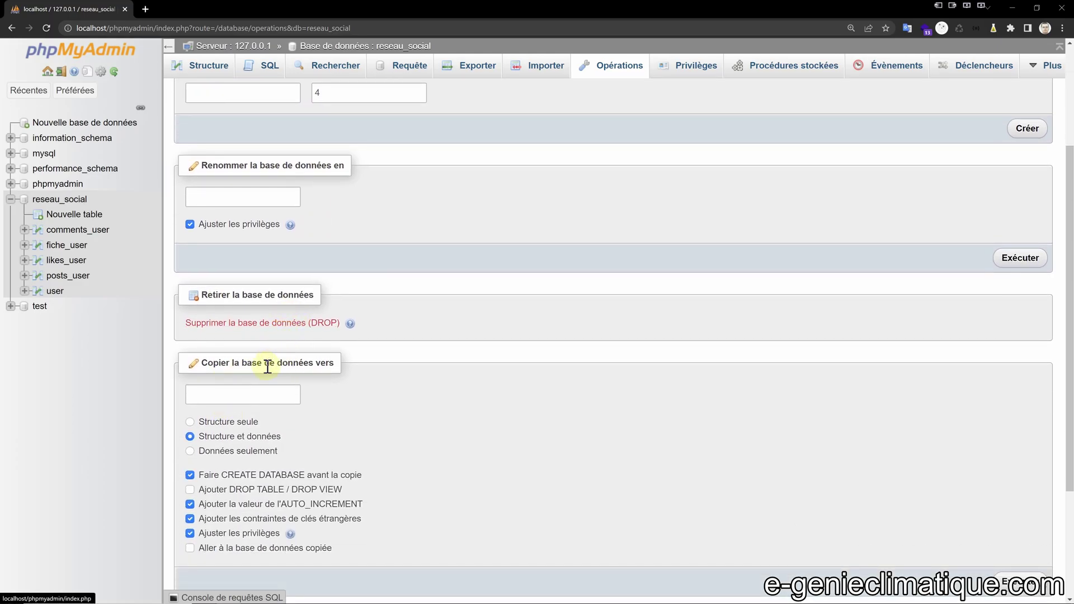
scroll(319, 362, down, 3)
scroll(318, 367, up, 4)
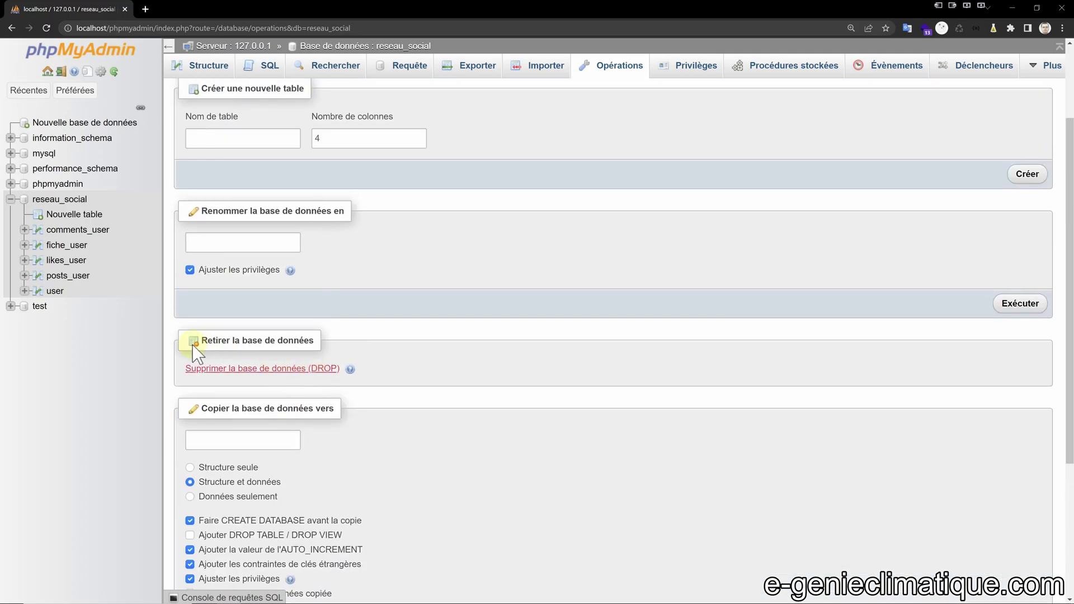
scroll(253, 344, up, 2)
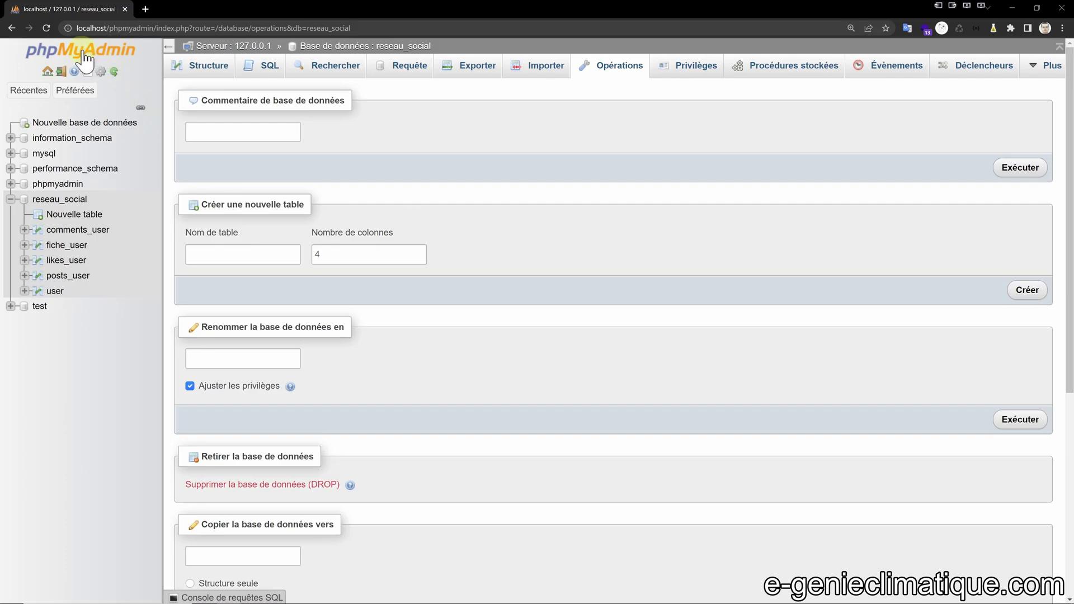
click(48, 71)
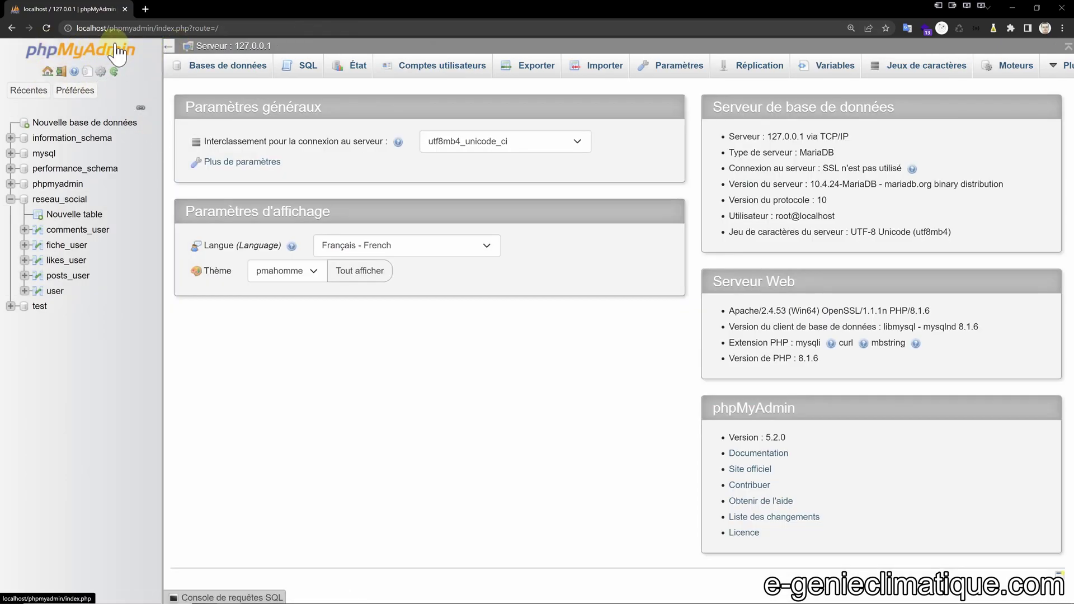
Check the XAMPP Control Panel and the user accounts, then reopen reseau_social's table overview.
key(alt+Tab)
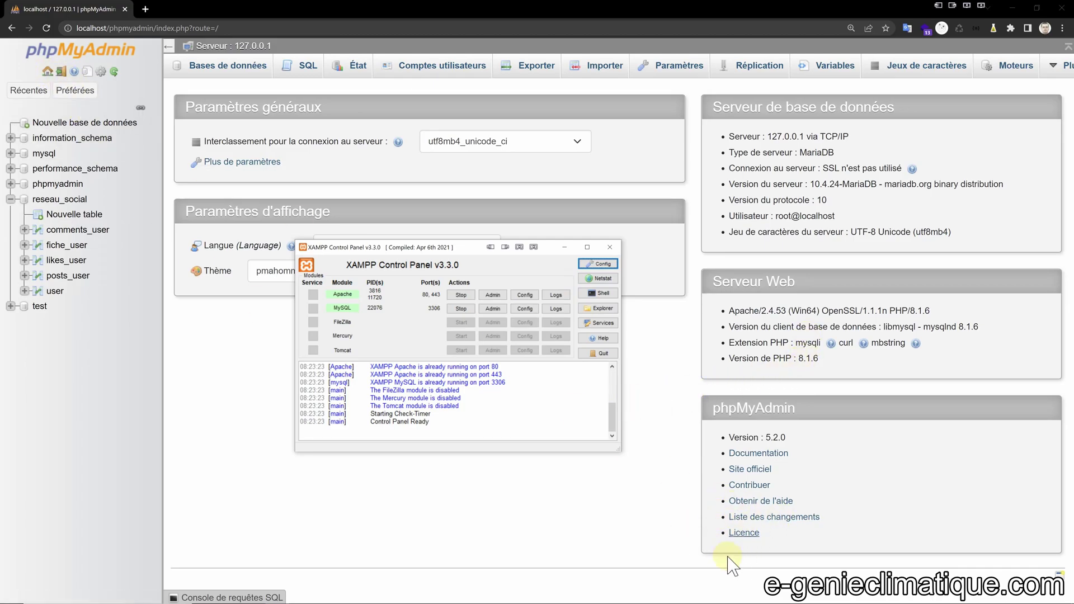
drag(452, 249, 348, 251)
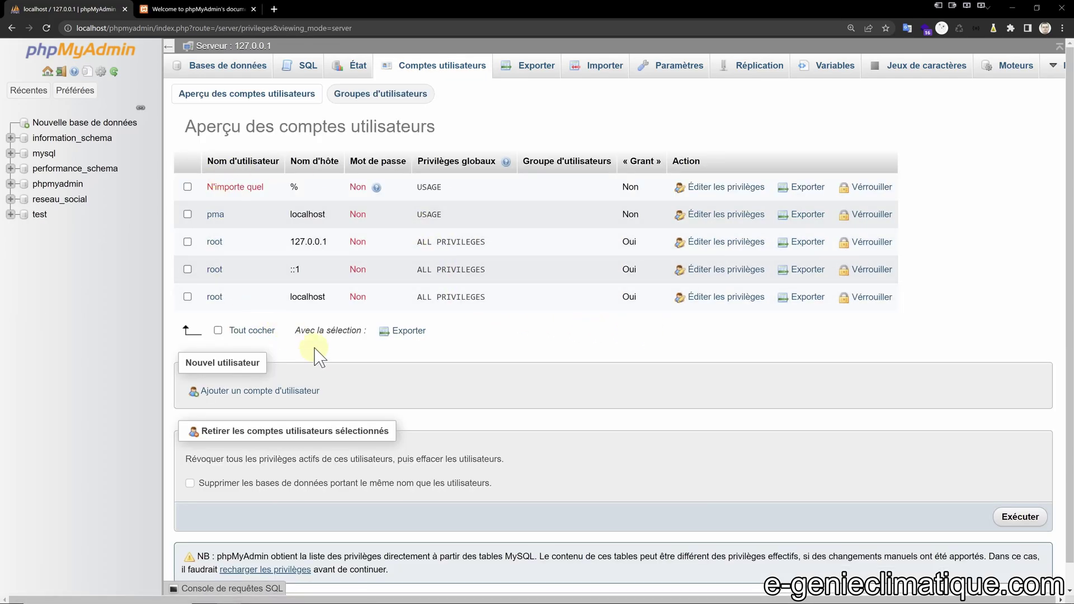
scroll(316, 355, down, 1)
scroll(402, 408, up, 1)
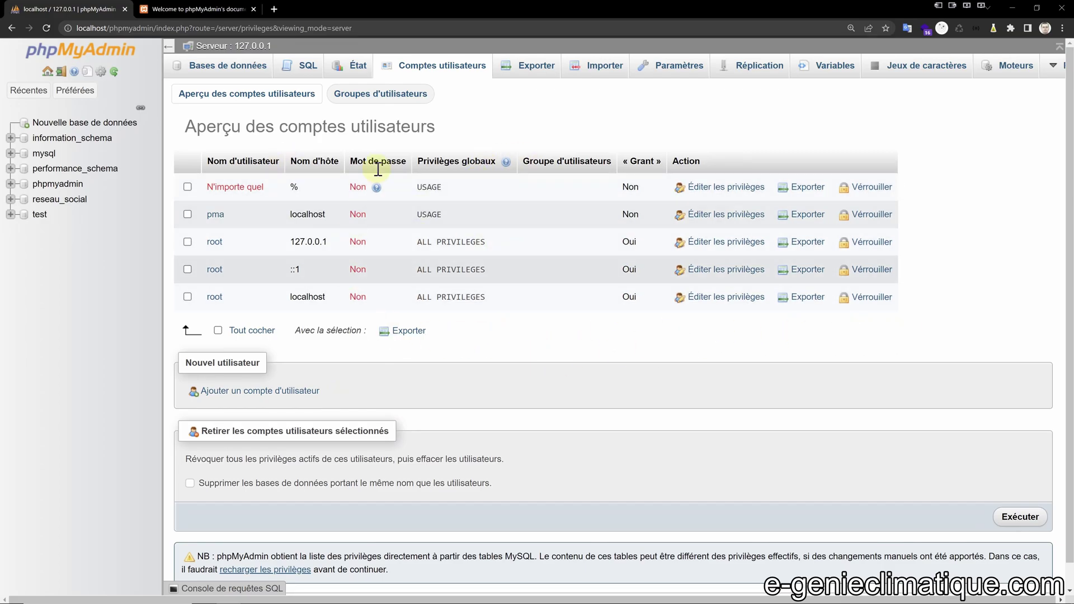
click(47, 201)
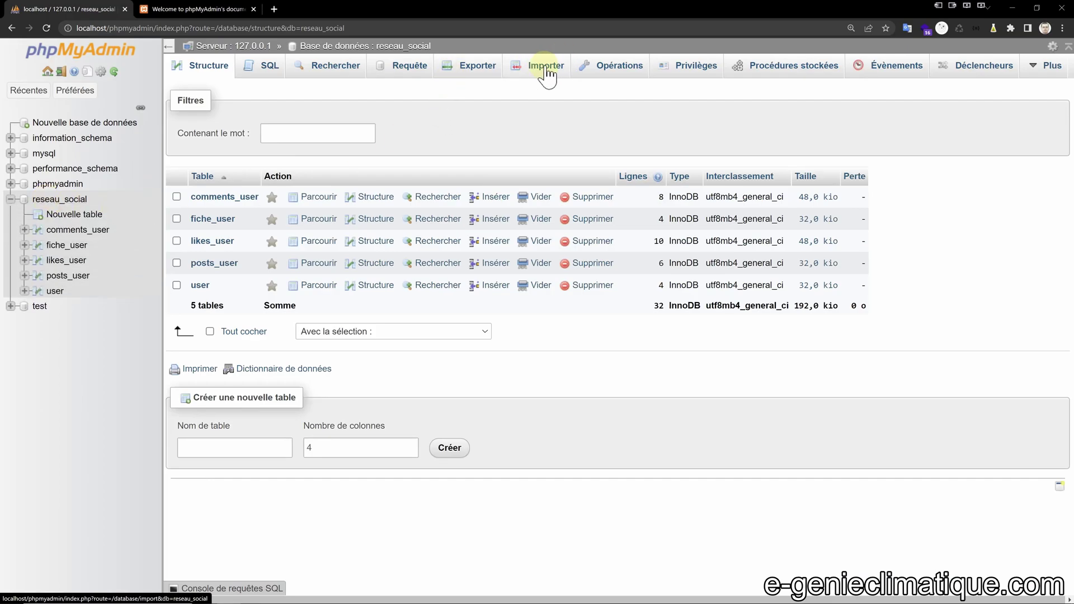
Copy reseau_social with structure and data to test_reseau_social and open the copy's tables.
click(618, 67)
scroll(299, 235, down, 5)
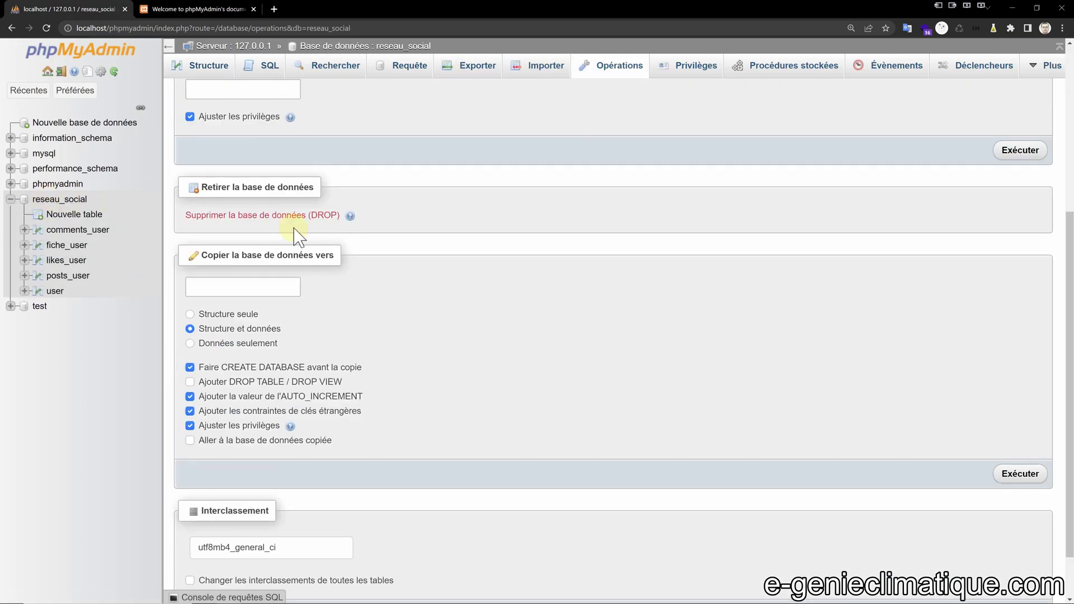
click(257, 284)
text(test_reseau_social)
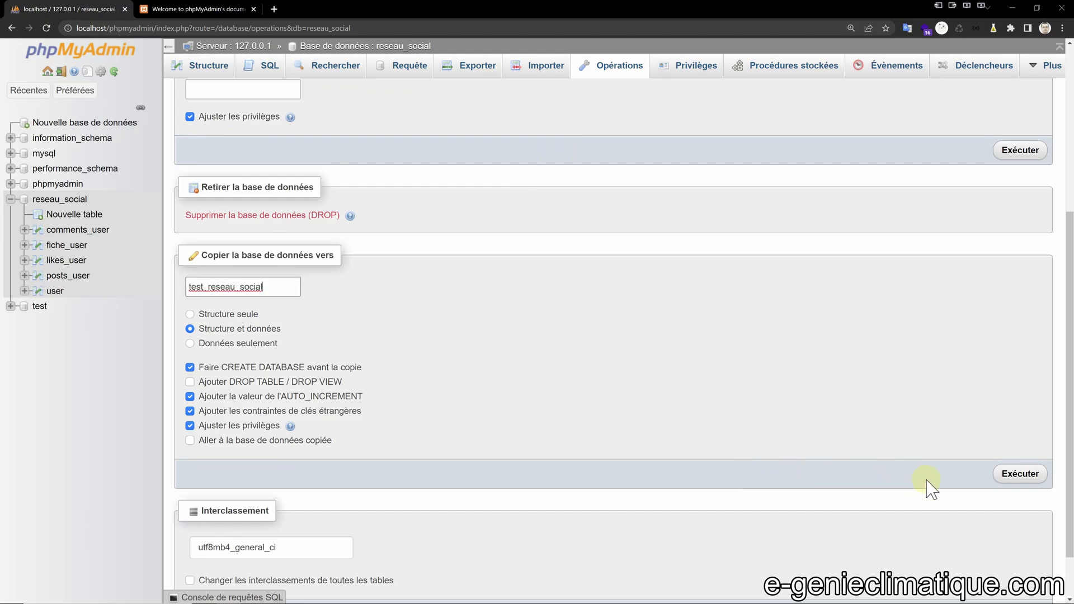
click(1012, 475)
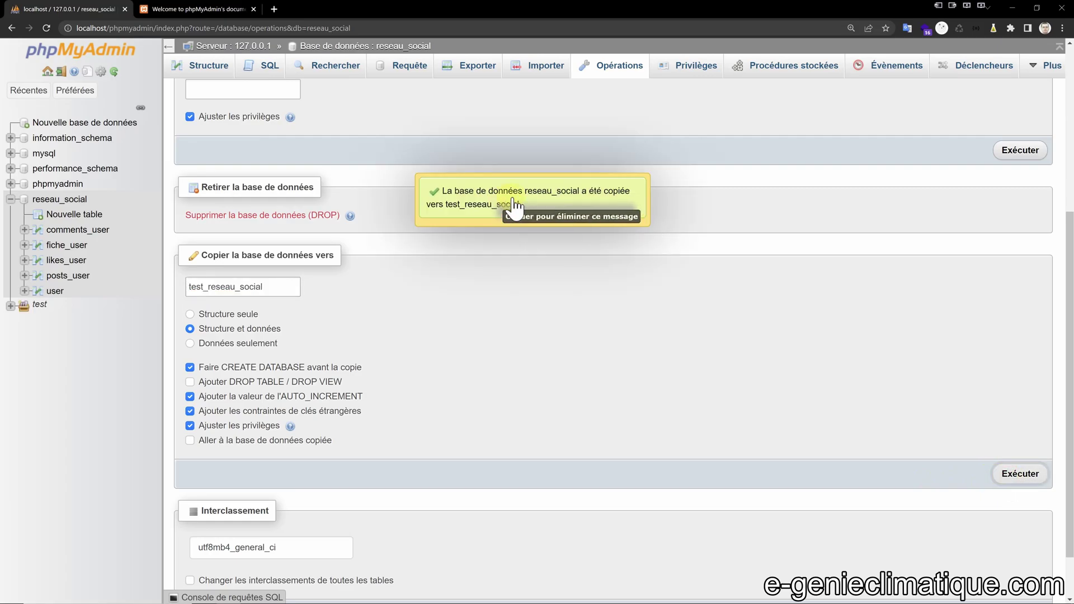
click(501, 210)
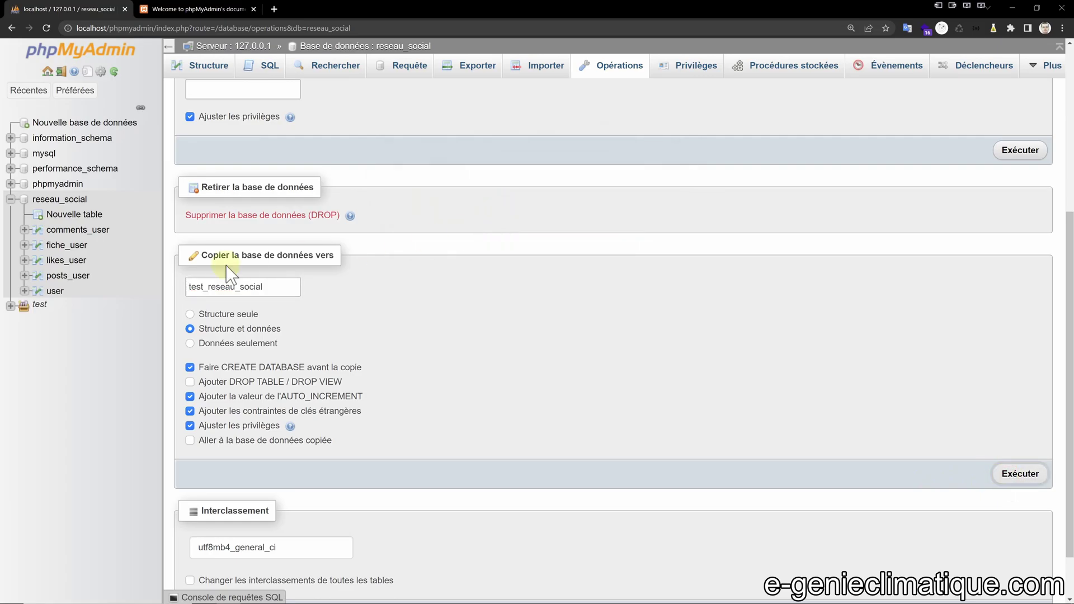
click(34, 304)
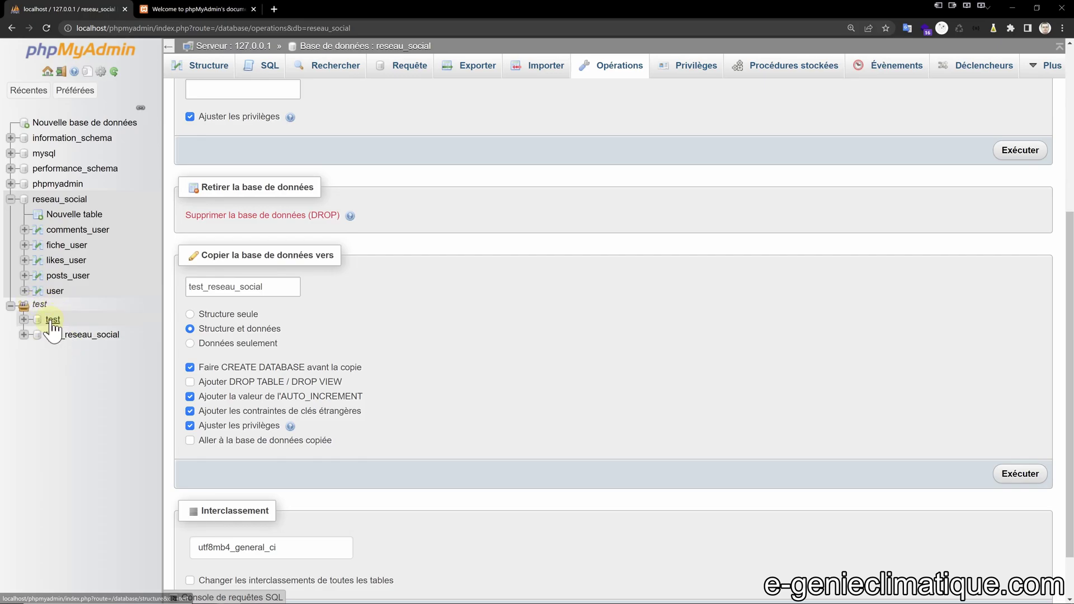
click(56, 334)
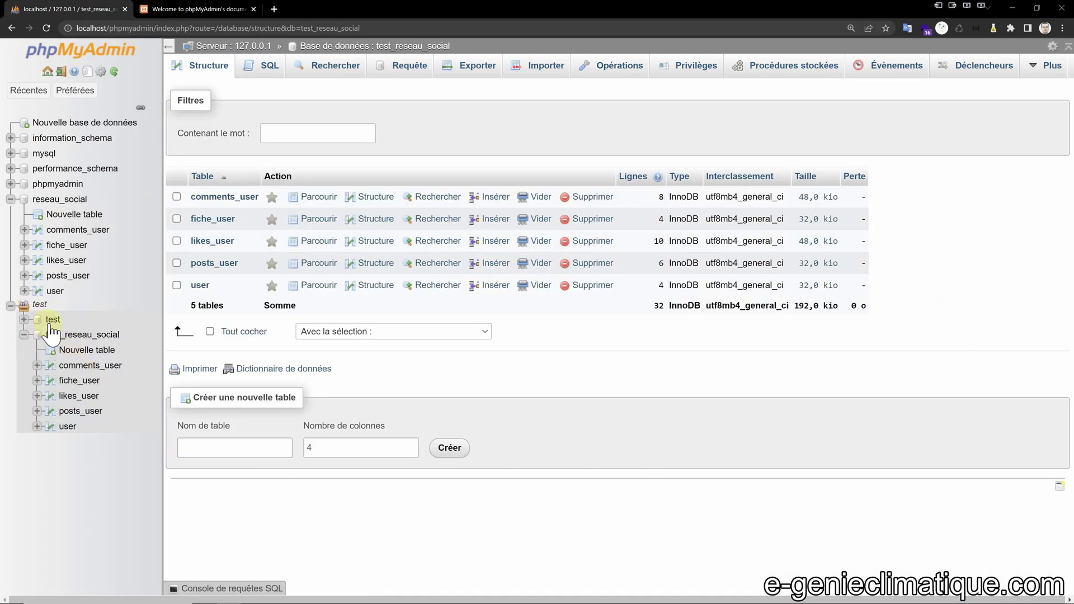
Drop the empty test database, then open test_reseau_social's table overview.
click(53, 320)
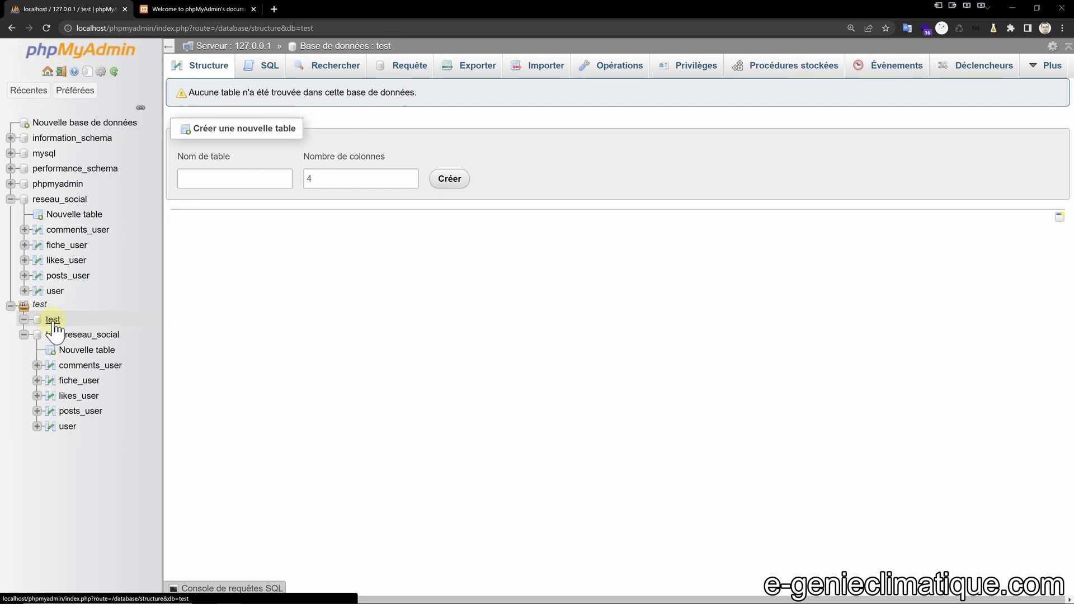
click(618, 66)
scroll(100, 360, down, 3)
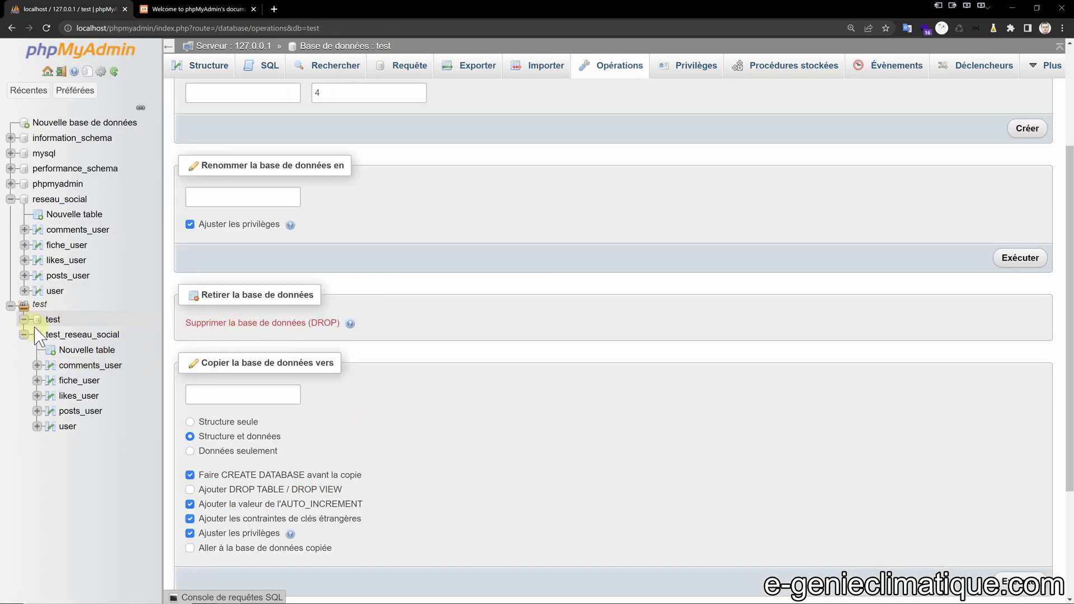
click(263, 324)
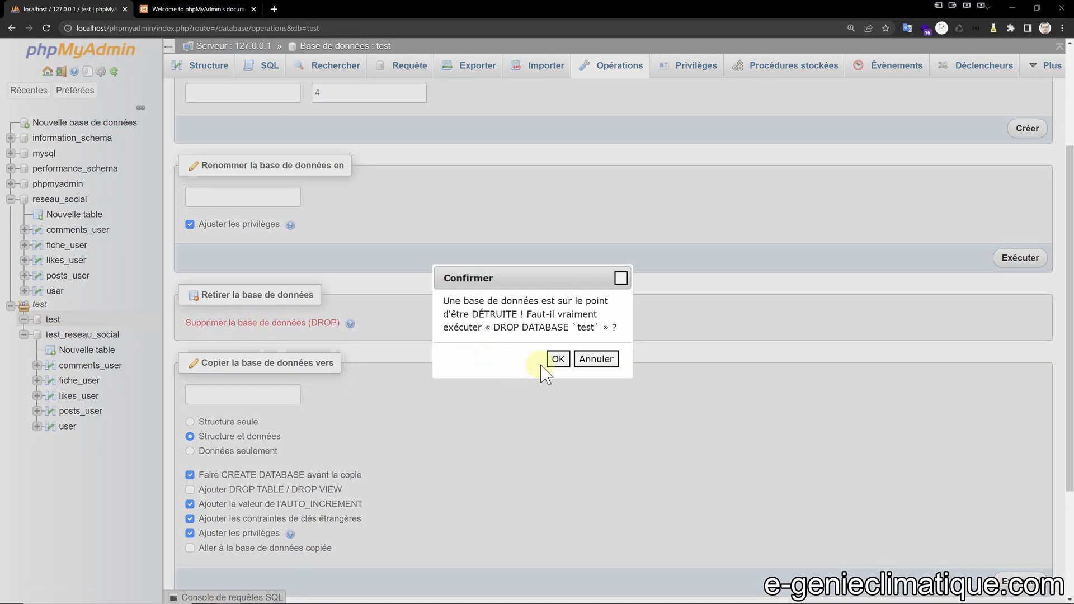
click(557, 360)
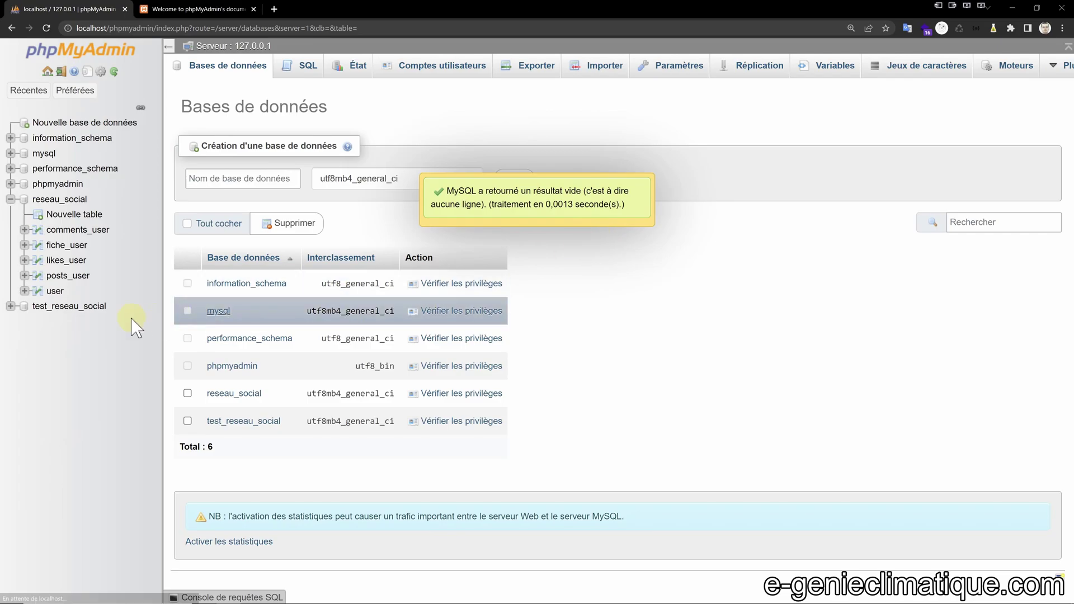
click(59, 351)
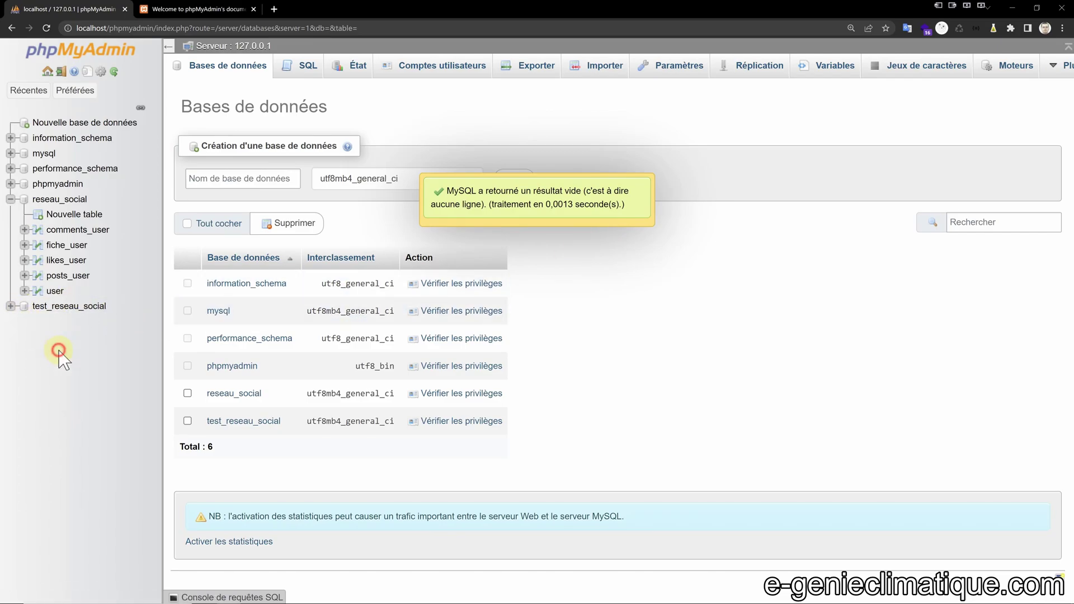
click(70, 306)
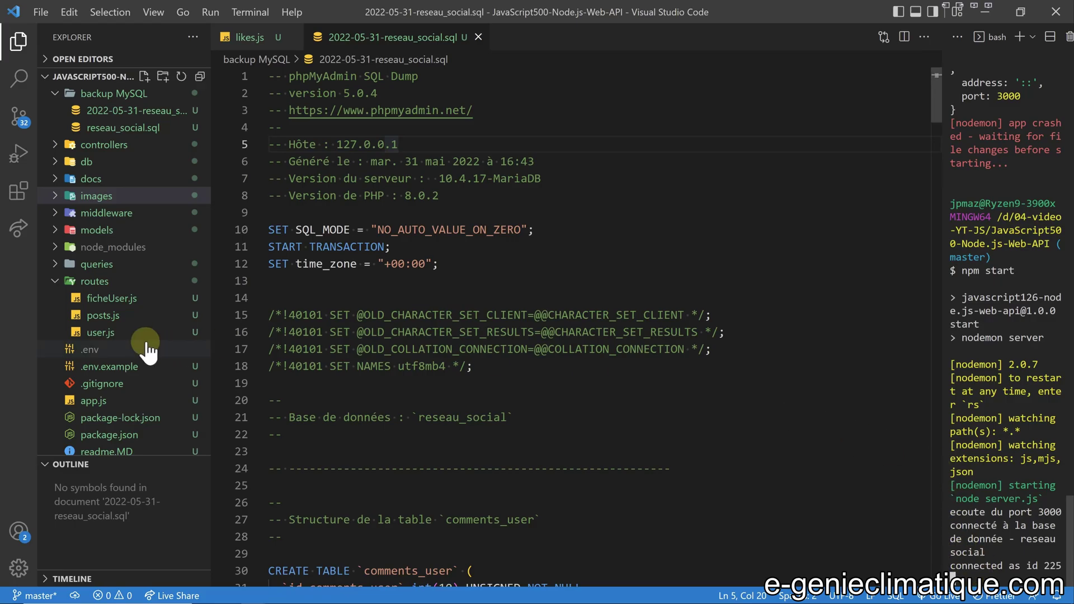
Change line 12 of db.mysql.js to database 'test_reseau_social' and confirm the server reconnects.
scroll(92, 347, down, 1)
click(96, 431)
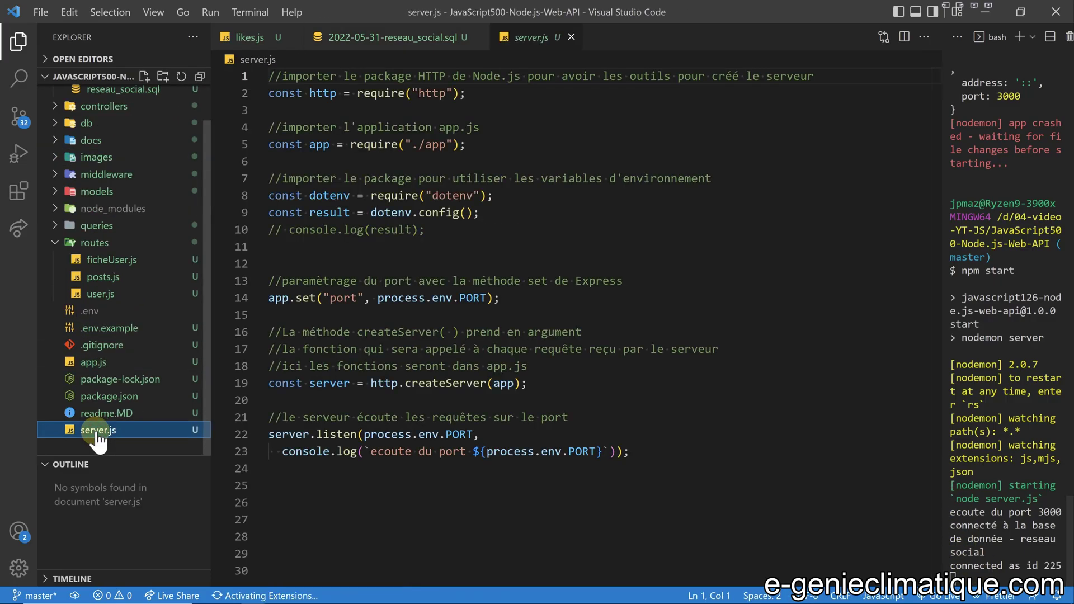
click(44, 476)
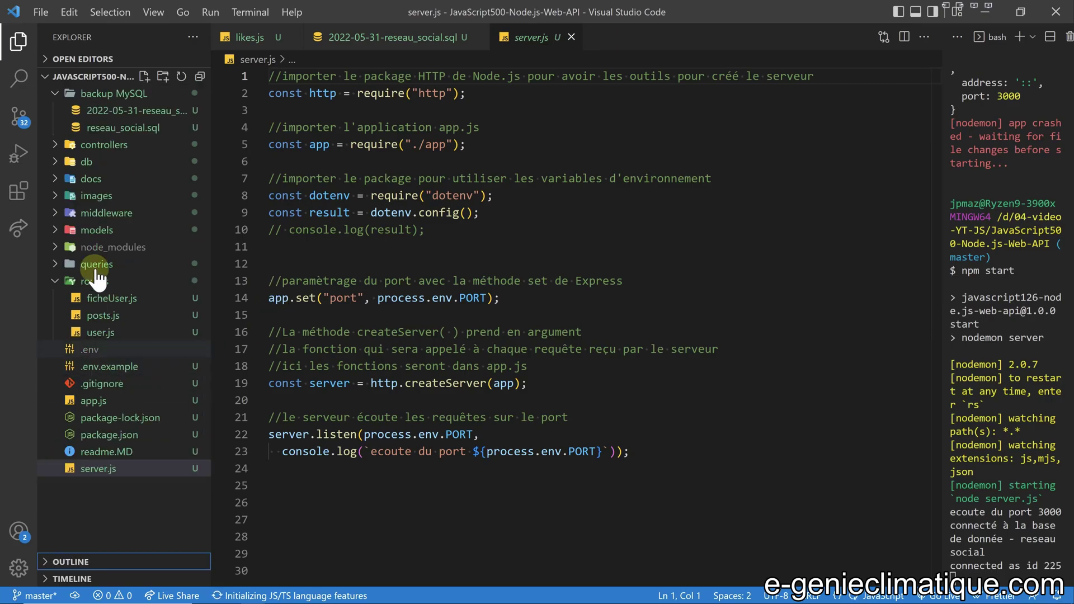
click(84, 162)
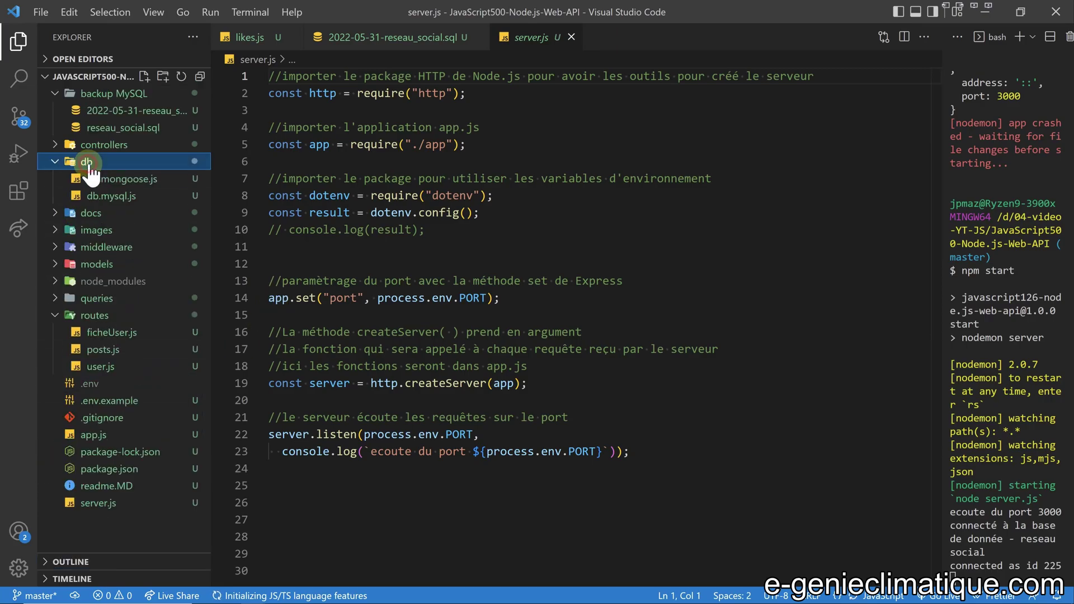
click(113, 197)
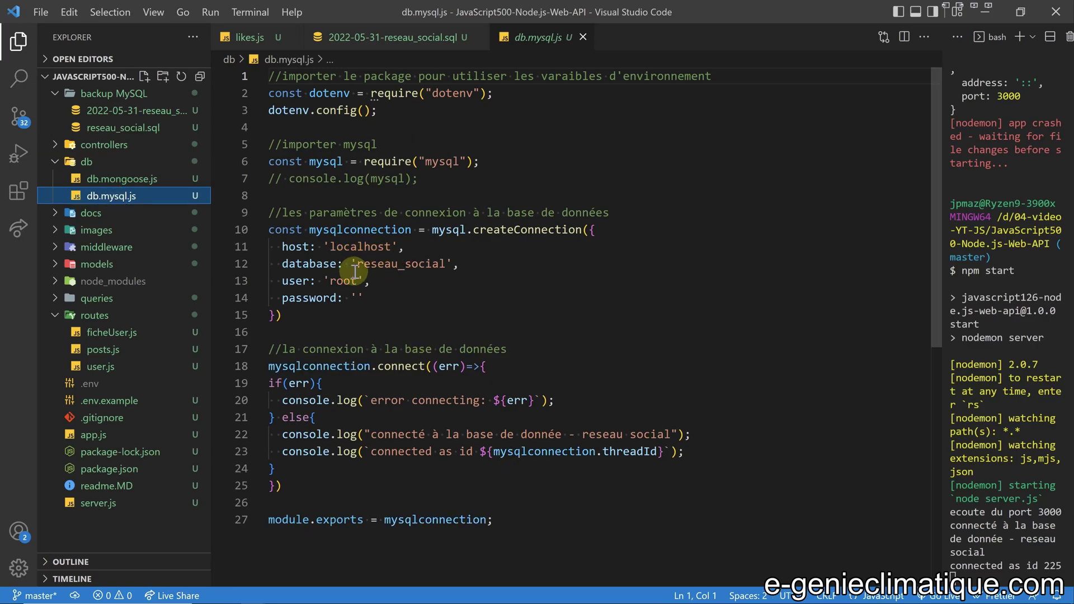
mouse_move(356, 266)
mouse_down()
mouse_move(442, 263)
mouse_move(360, 265)
mouse_up()
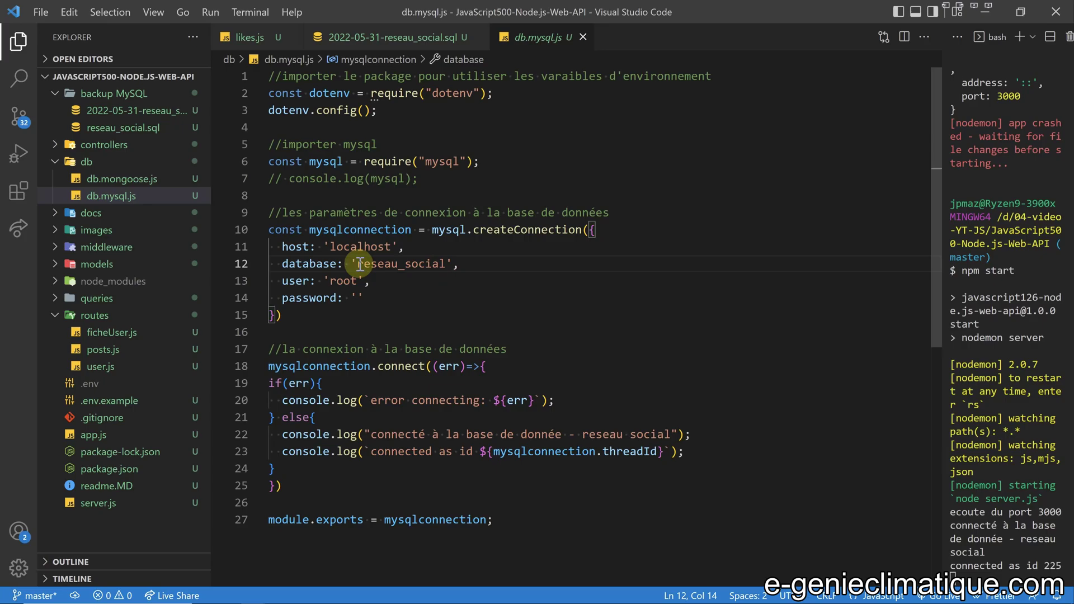
text(test)
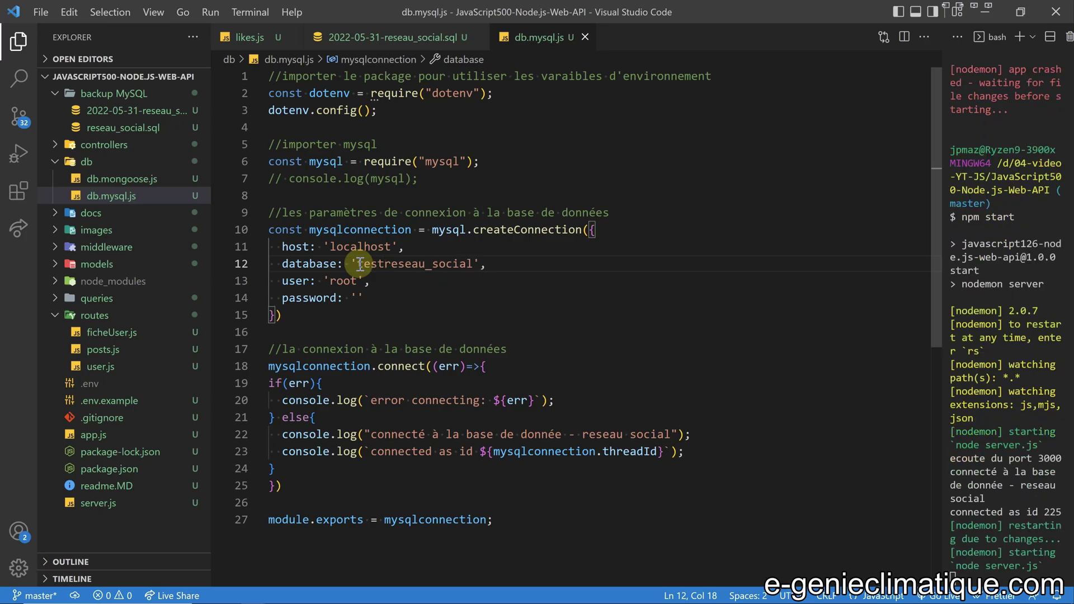
text(_)
click(498, 265)
click(1015, 566)
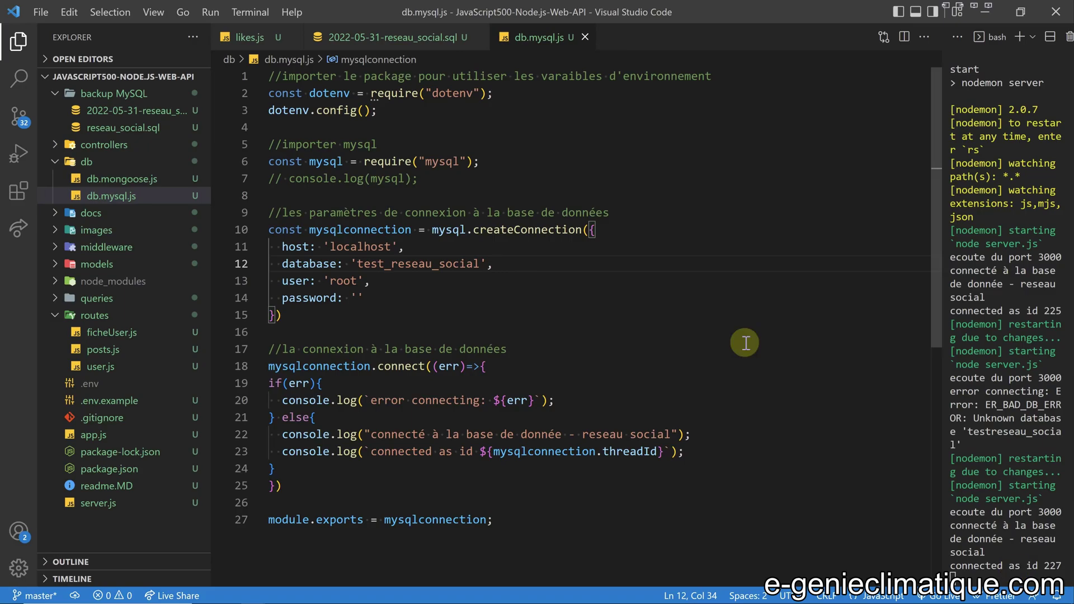
key(alt+Tab)
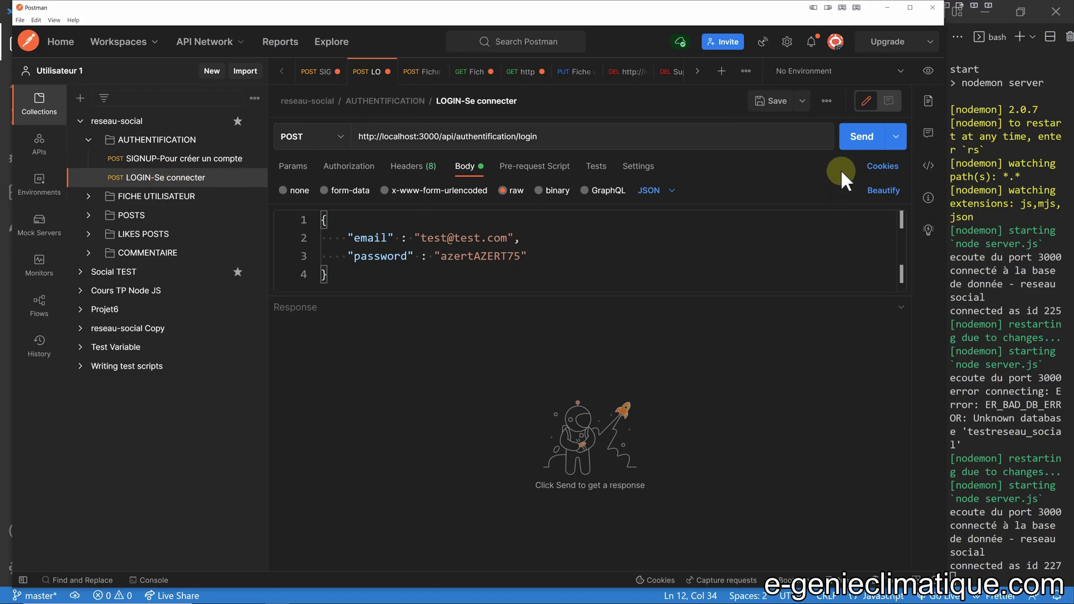
Log in, then fill the create-post body with userId 75, the new message and no video link.
click(857, 141)
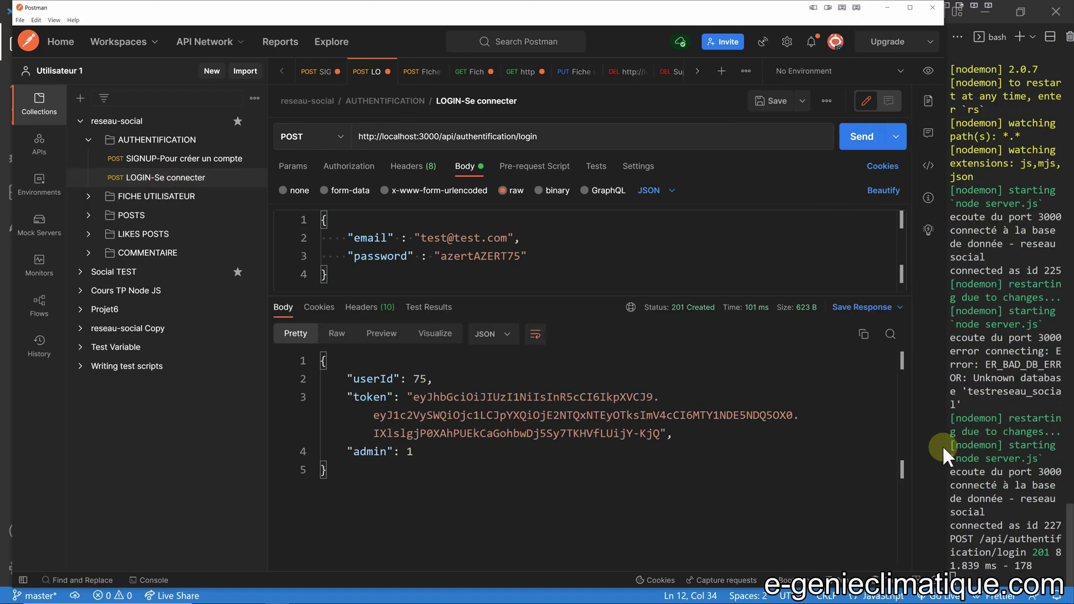
double_click(661, 433)
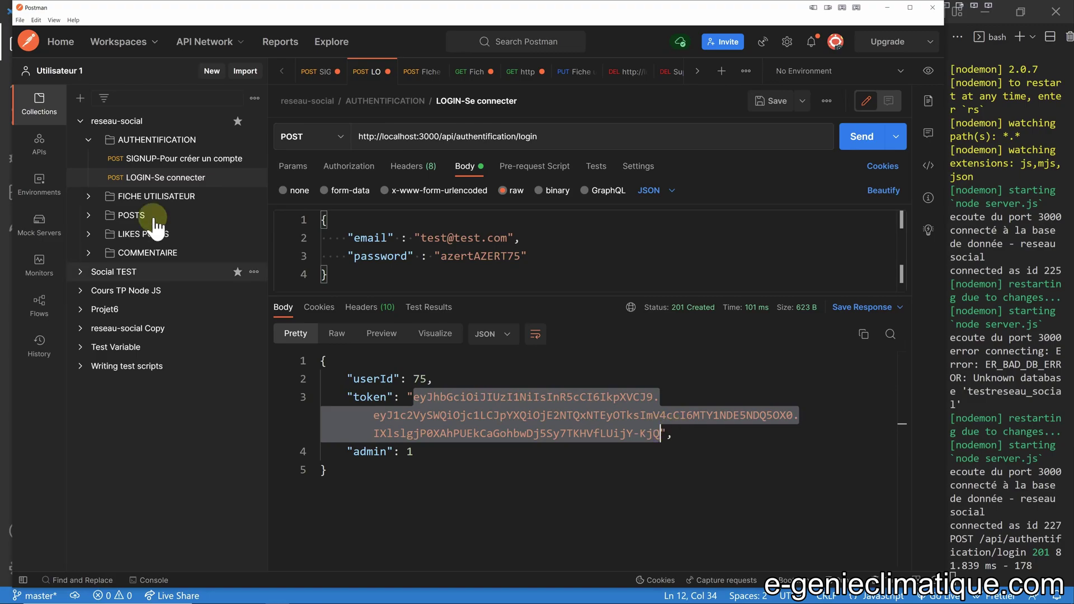
click(133, 217)
click(167, 235)
double_click(422, 238)
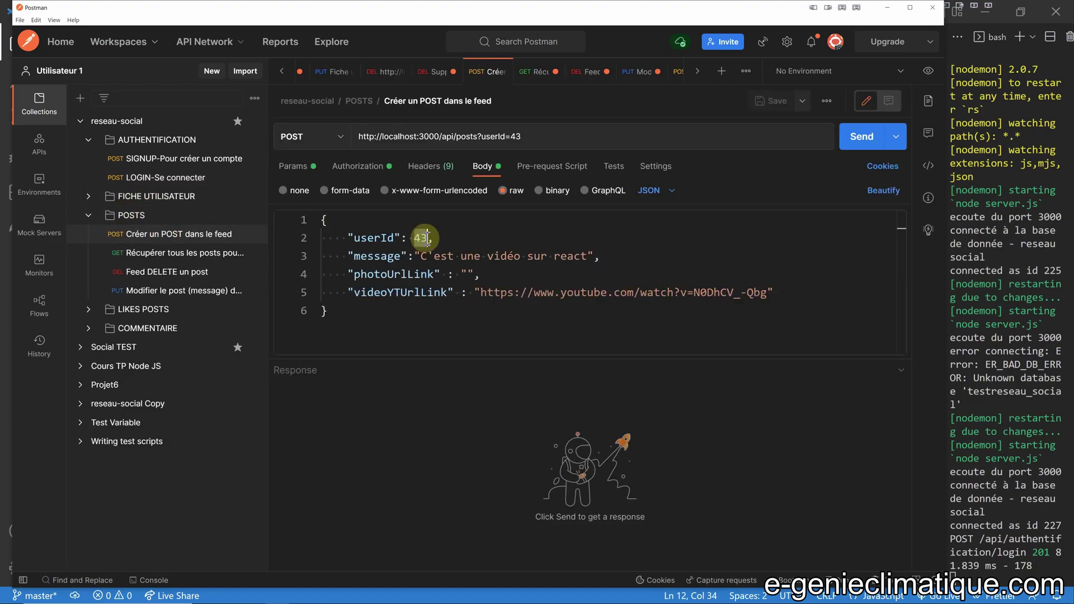
text(75)
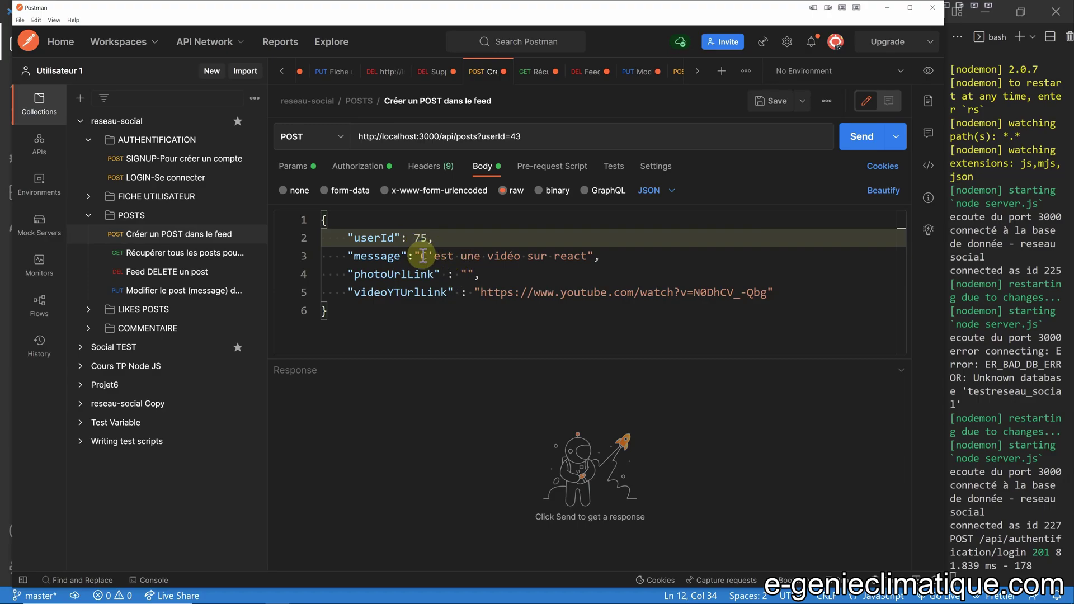
drag(421, 255, 589, 256)
text(je viens de changer de base de données)
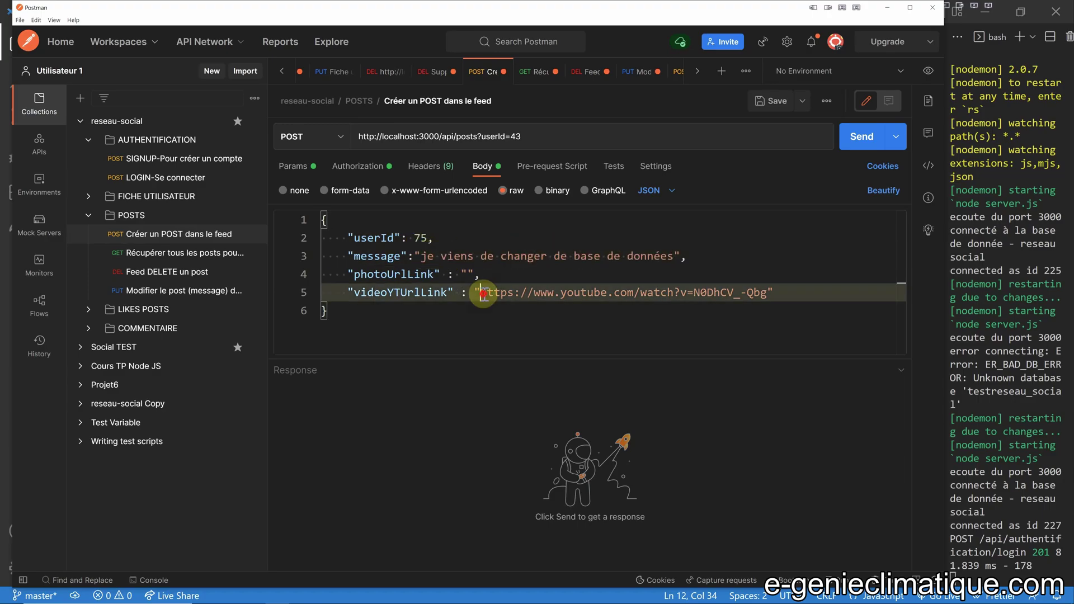
drag(480, 292, 760, 303)
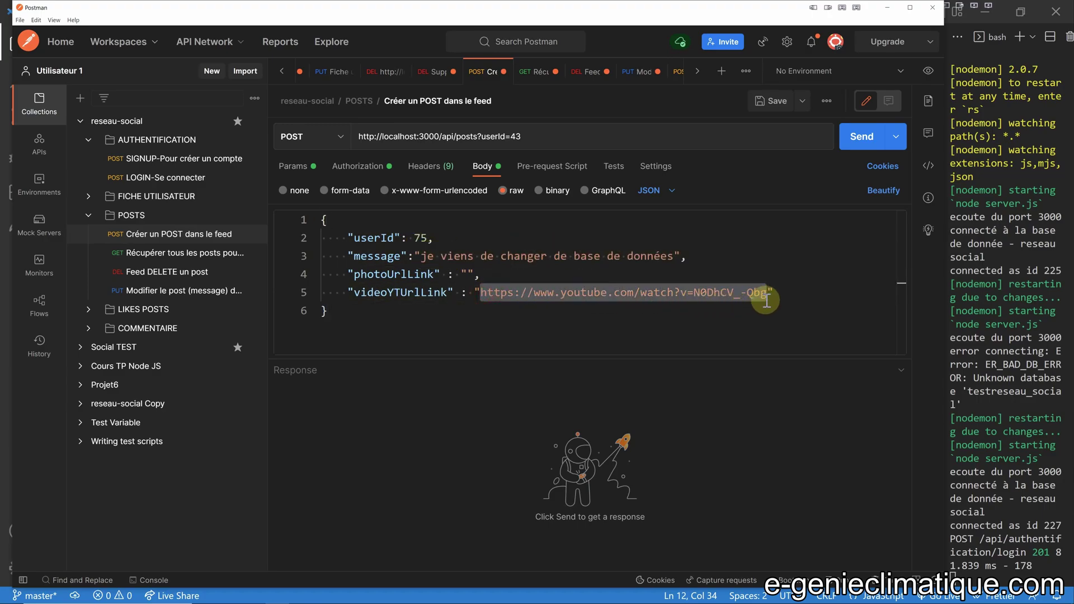
key(BackSpace)
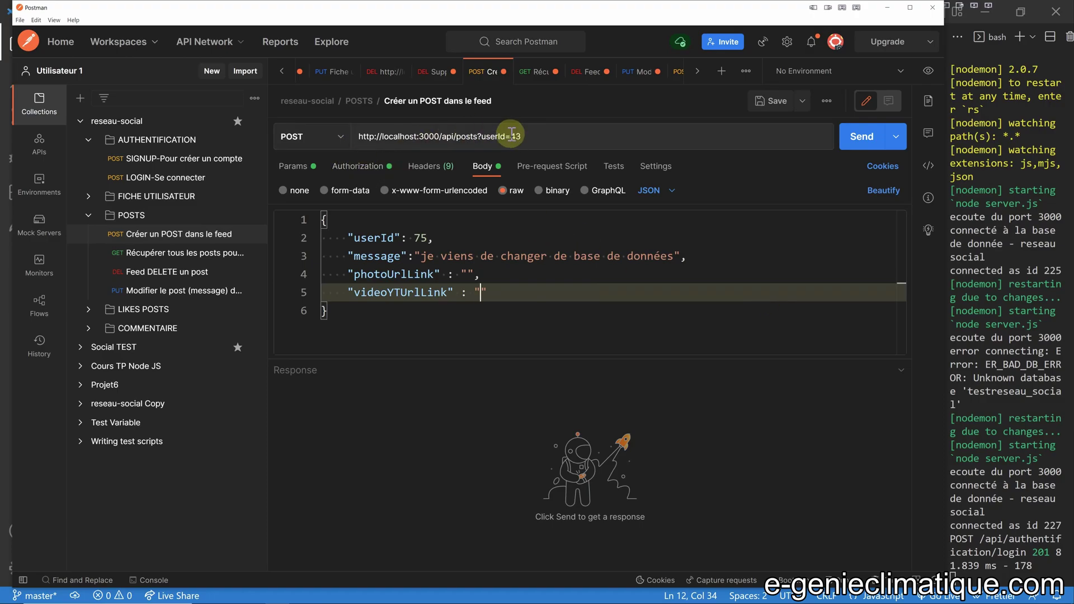
Update the URL's userId, replace the Bearer token, and send the post, getting 201 Created.
double_click(515, 136)
text(75)
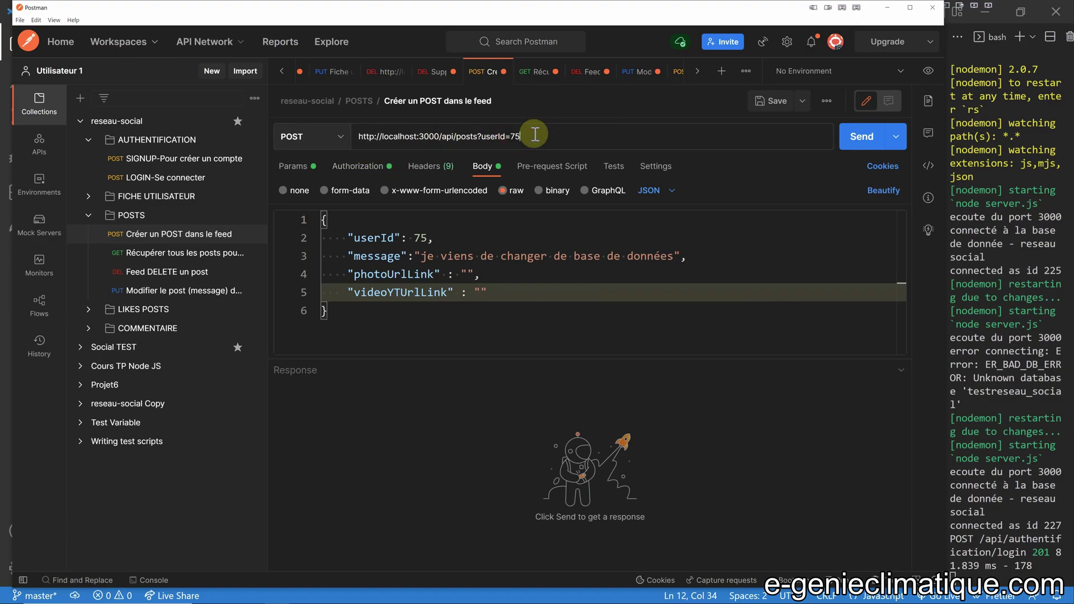
click(355, 167)
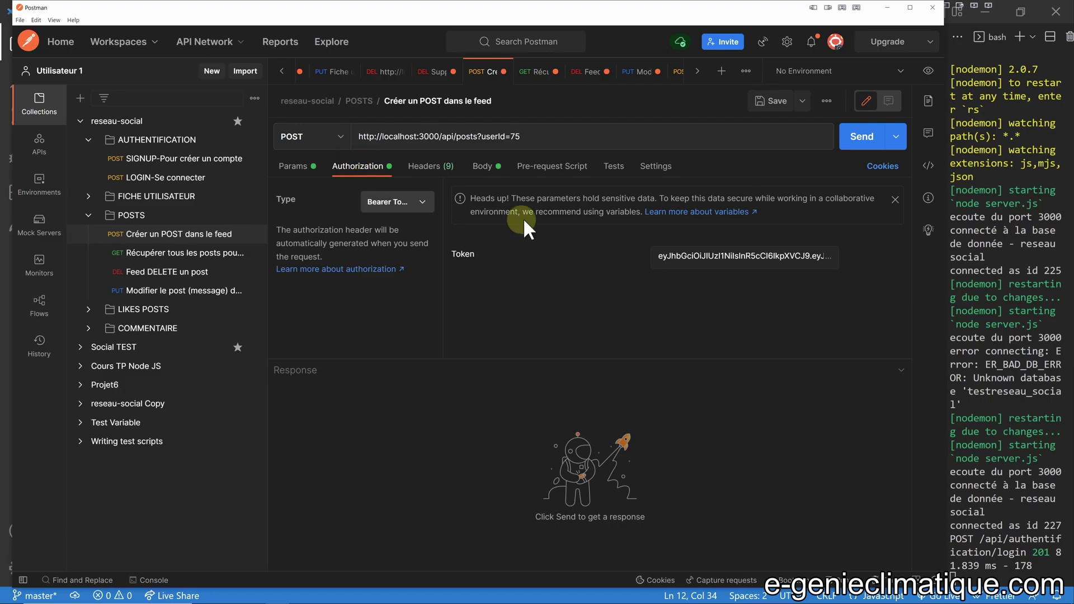
triple_click(723, 257)
click(724, 263)
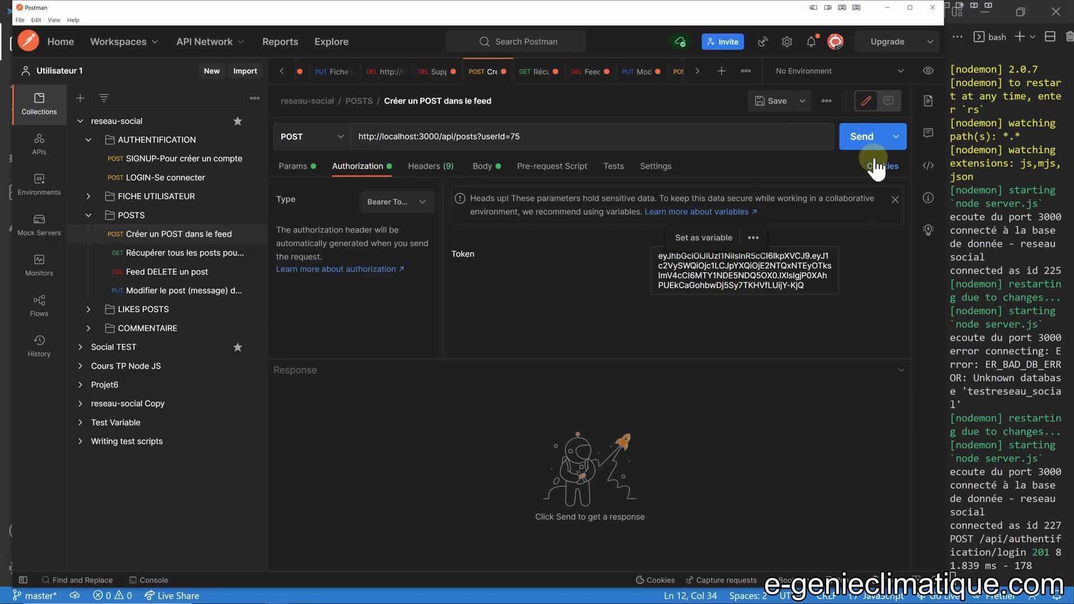
click(864, 140)
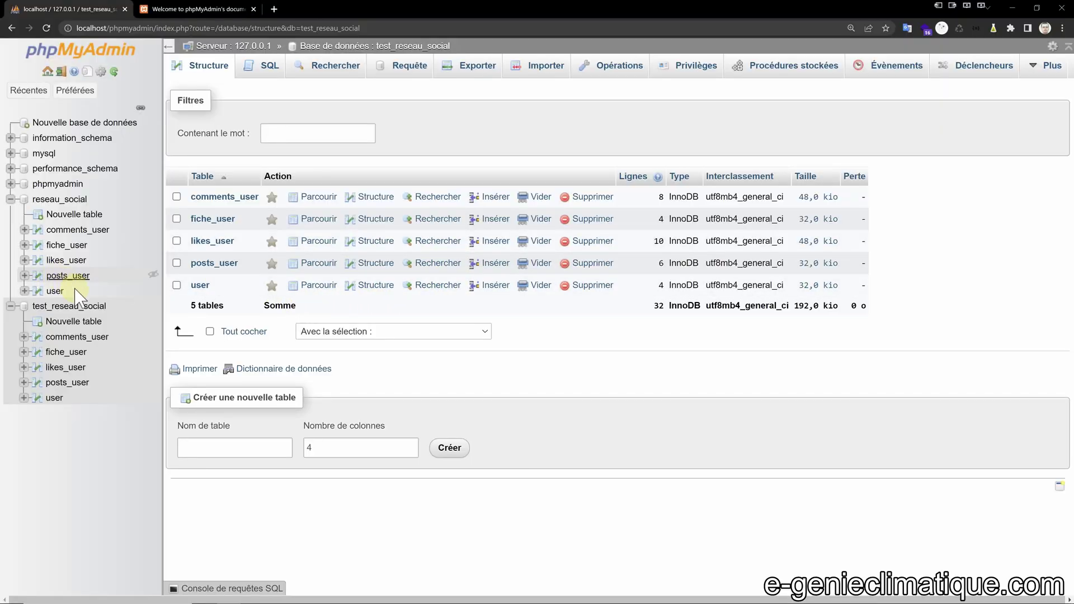
click(77, 308)
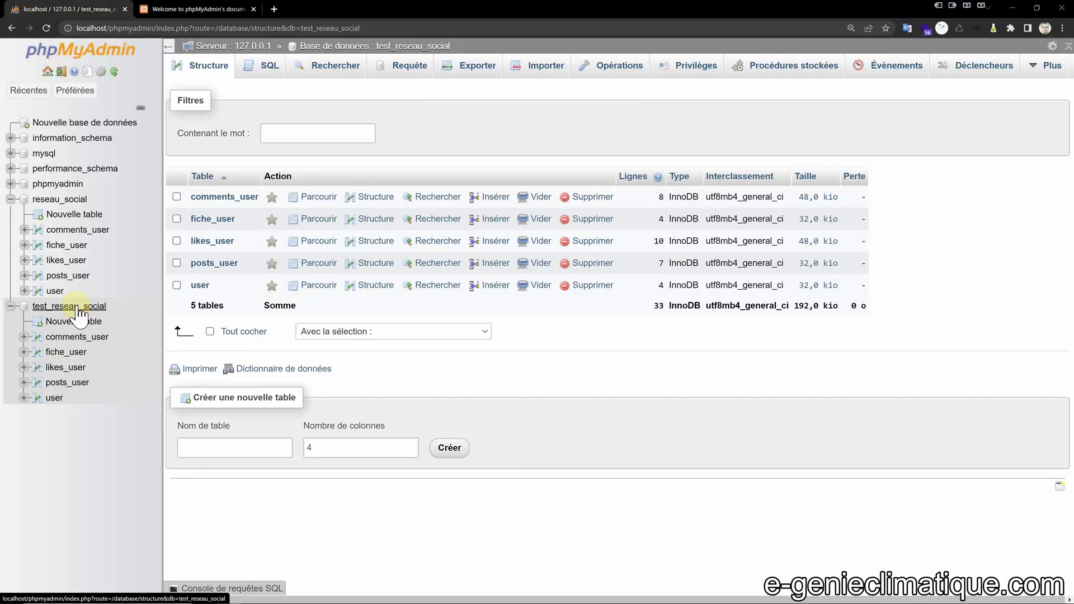
Compare test_reseau_social's 7 posts with reseau_social's 6, then browse the copy's 4-row user table.
click(213, 264)
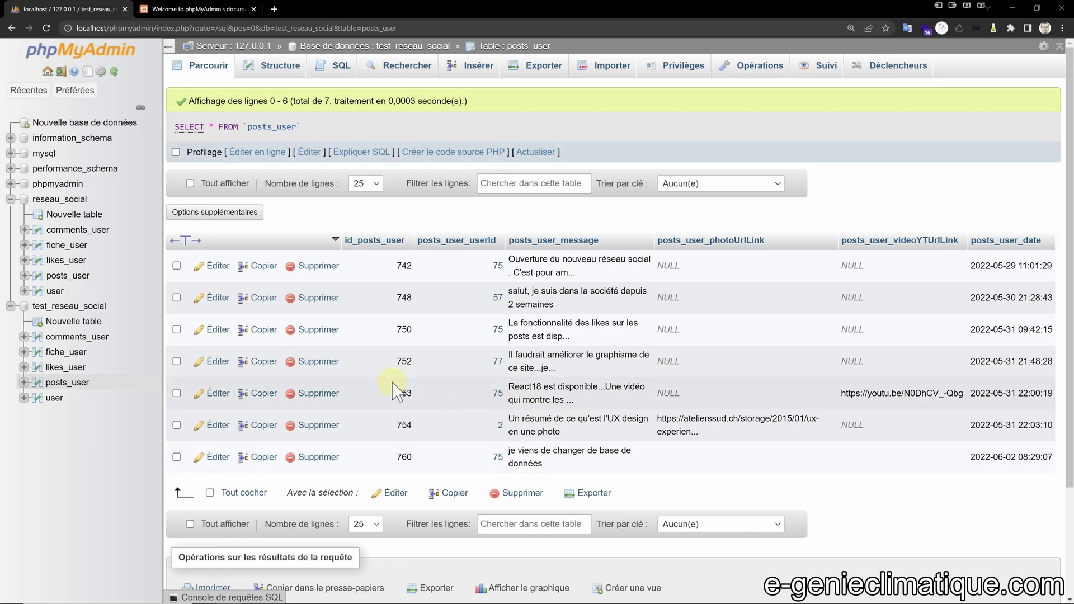
click(78, 306)
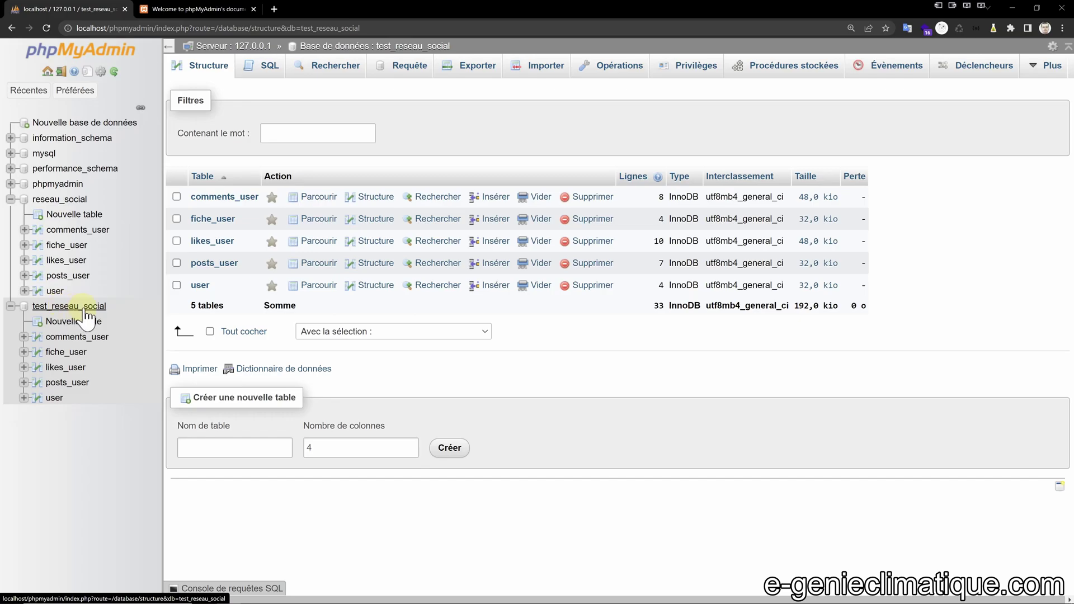
click(53, 200)
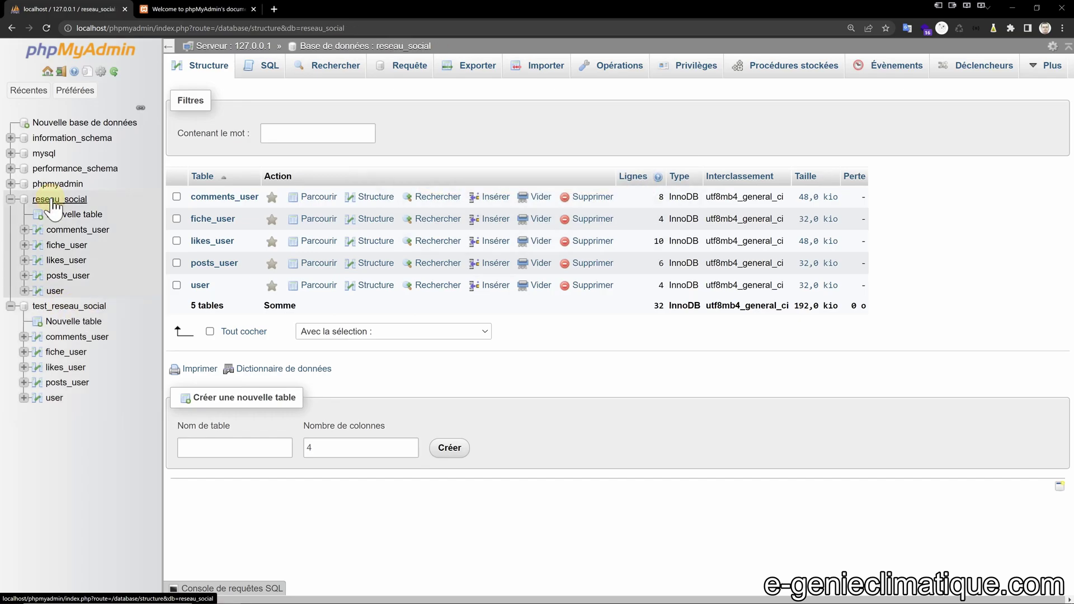
click(62, 307)
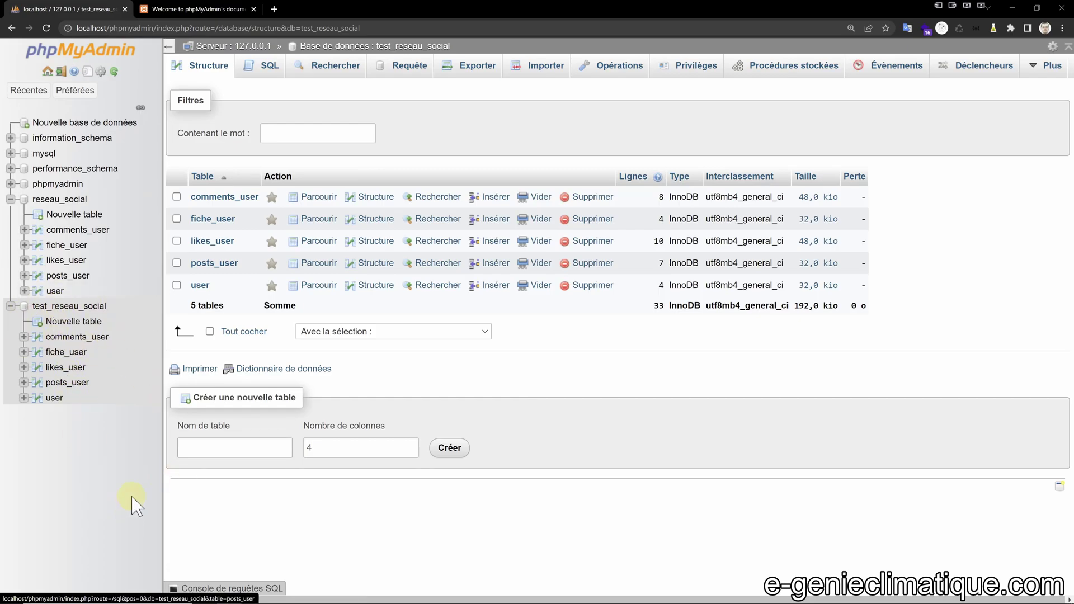
click(55, 398)
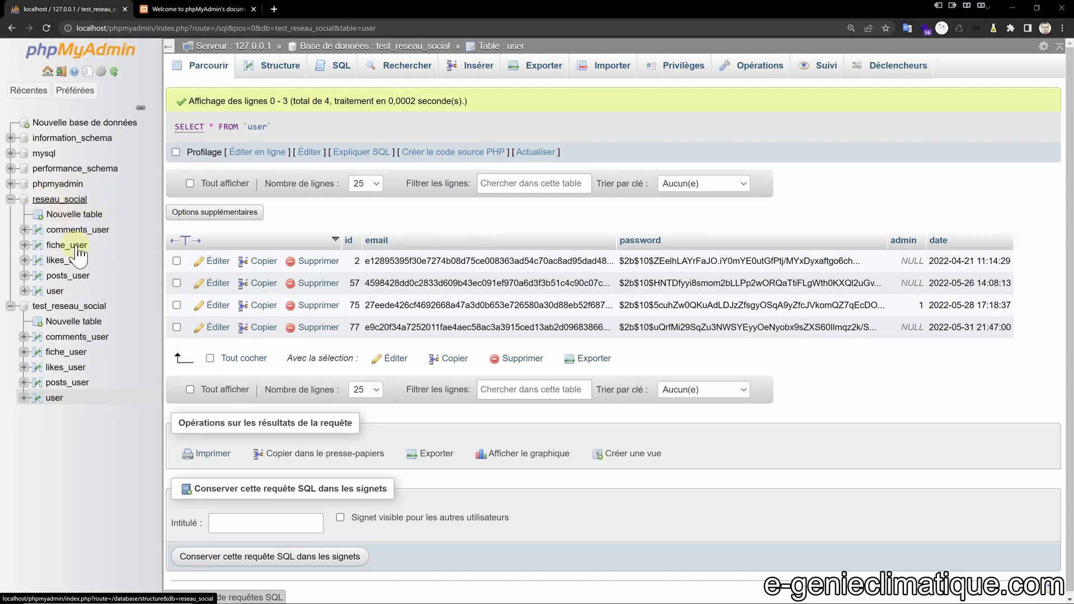
Briefly point db.mysql.js at 'reseau_social', then restore the database name to 'test_reseau_social'.
key(alt+Tab)
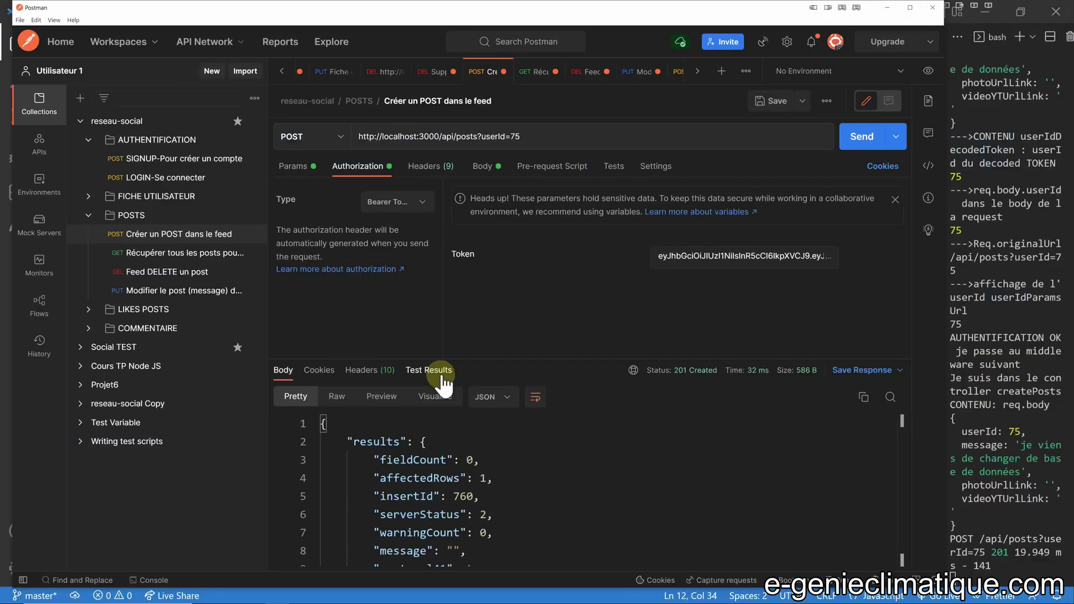
key(alt+Tab)
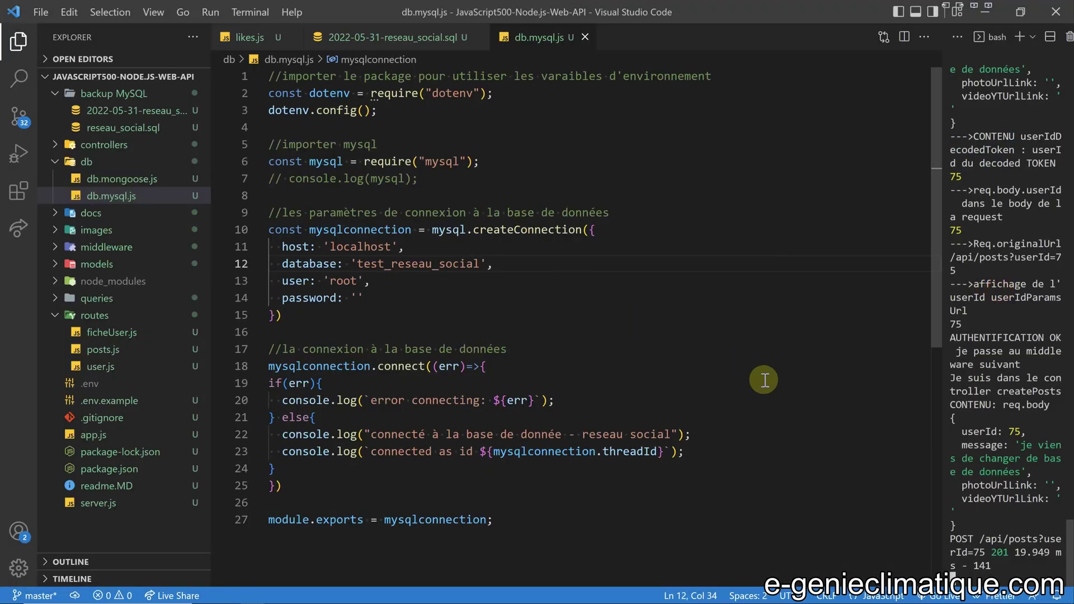
click(372, 266)
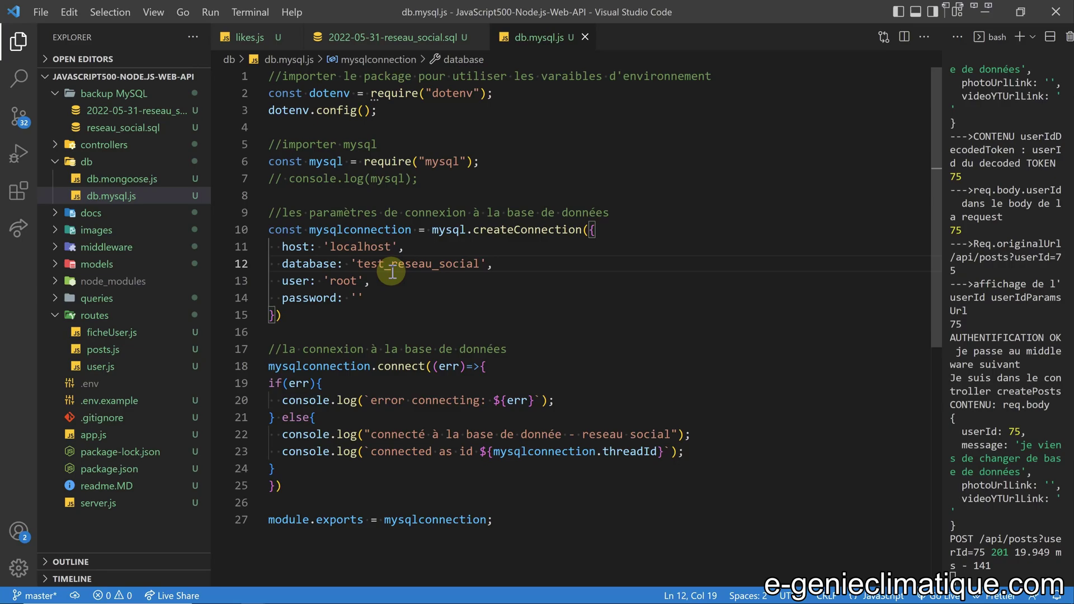
key(BackSpace)
key(BackSpace)
key(BackSpace)
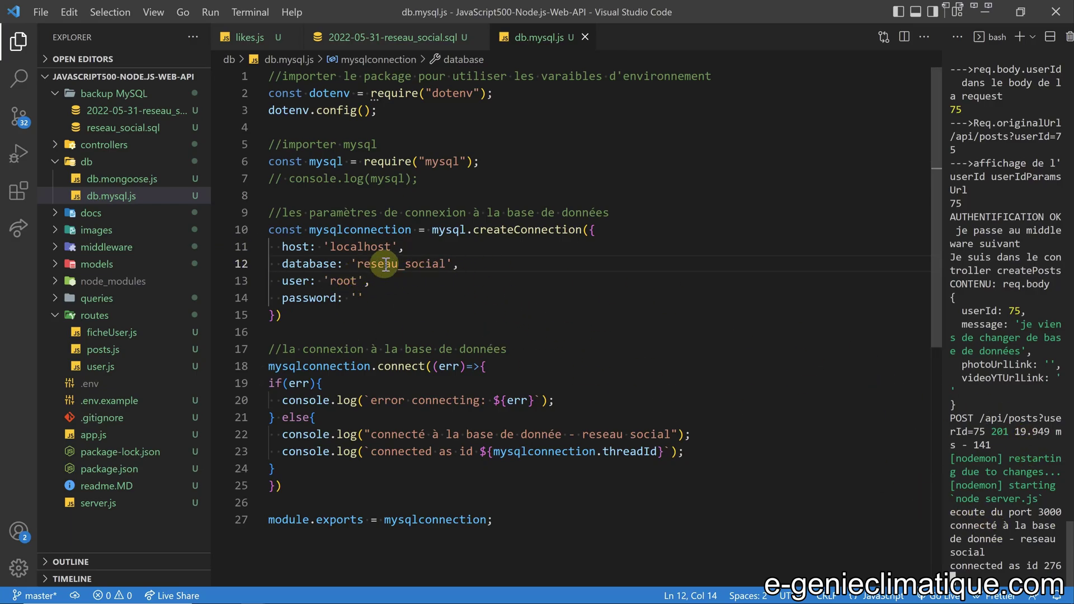
click(357, 265)
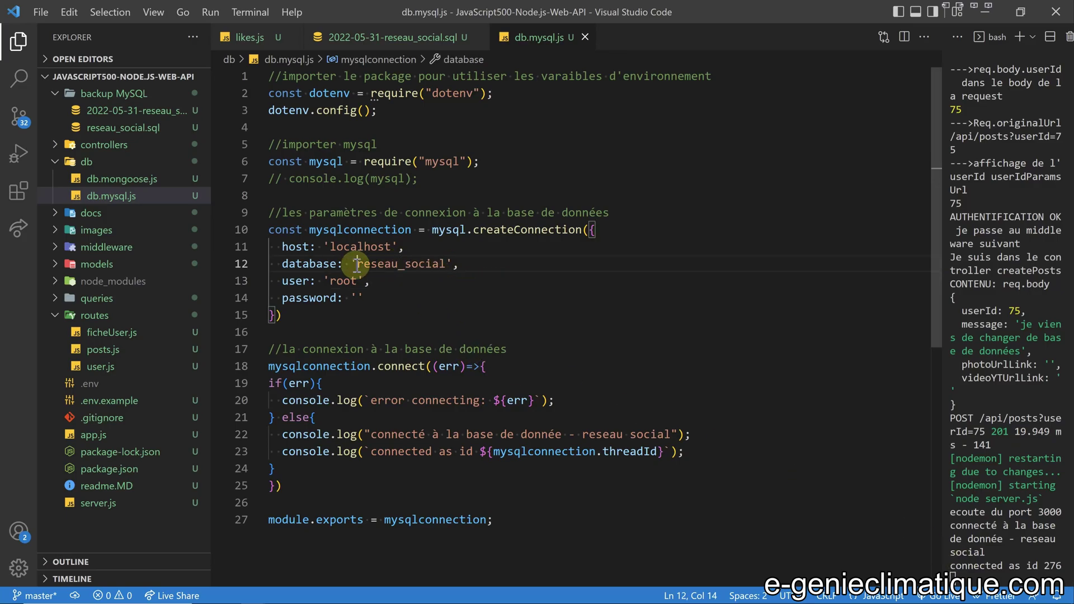
text(test_)
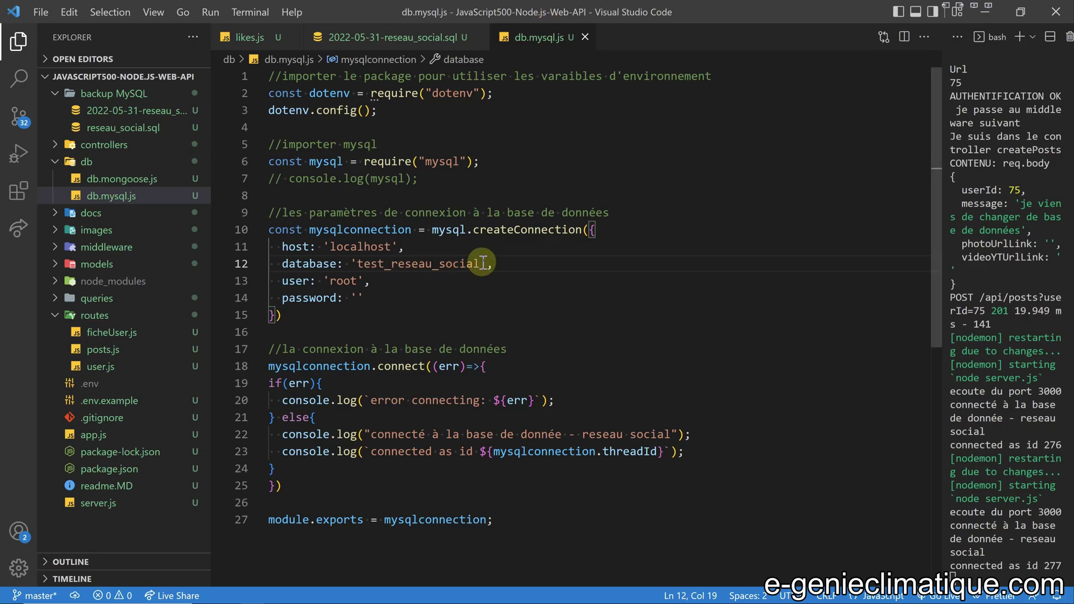
drag(357, 265, 481, 264)
click(520, 270)
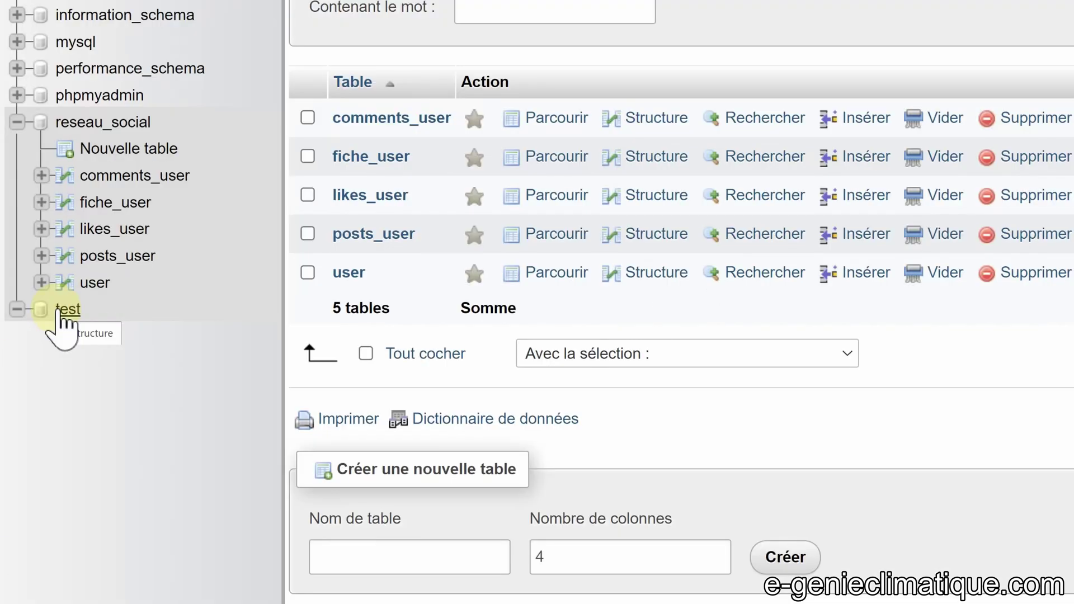
Inspect the empty test database and reseau_social's privileges, returning to reseau_social's table list.
click(66, 311)
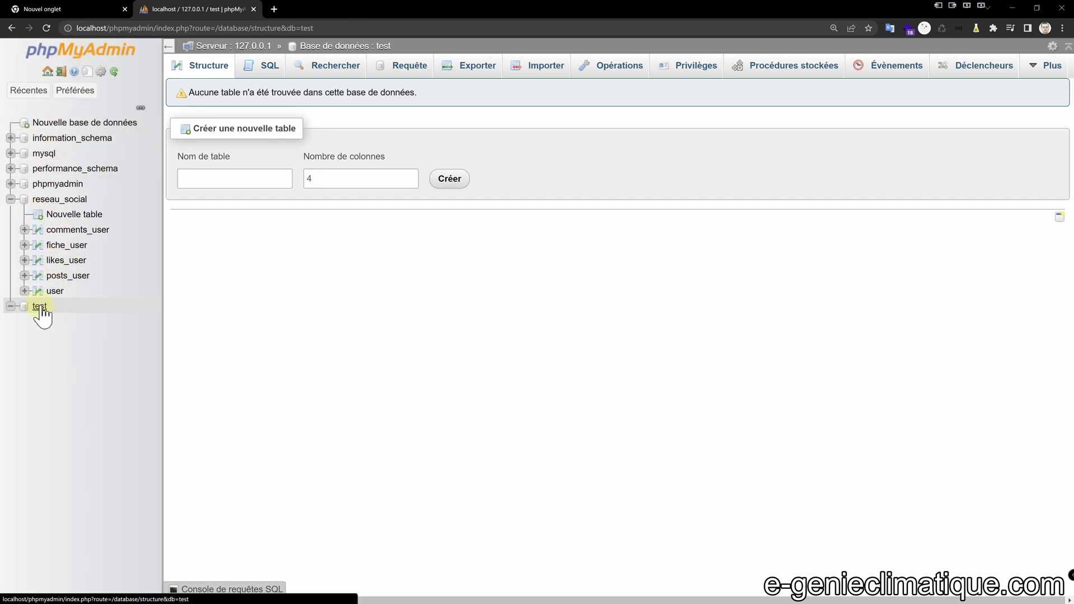
click(61, 200)
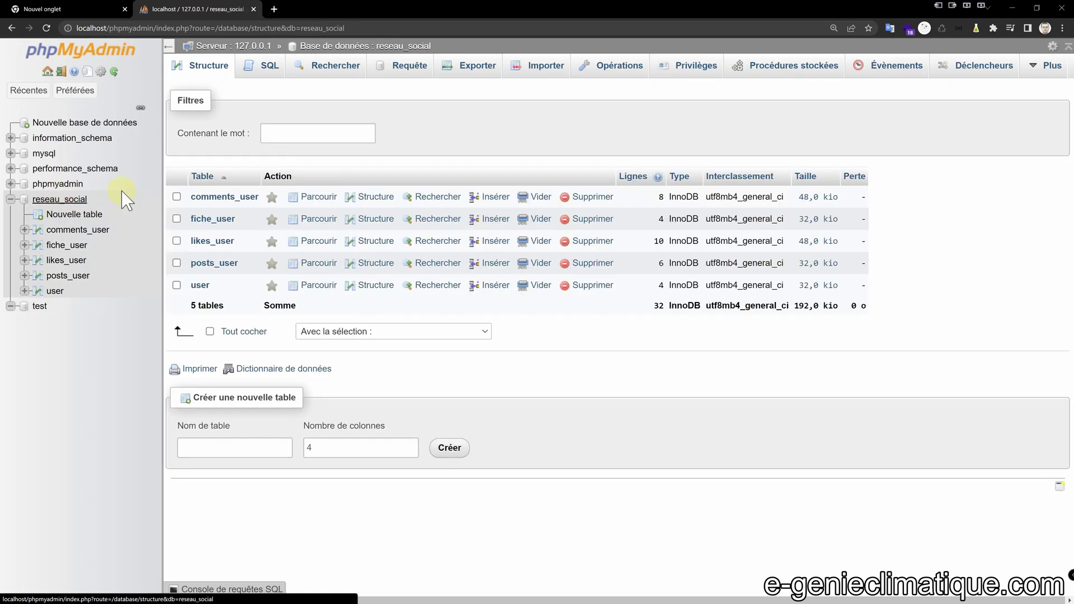
click(687, 66)
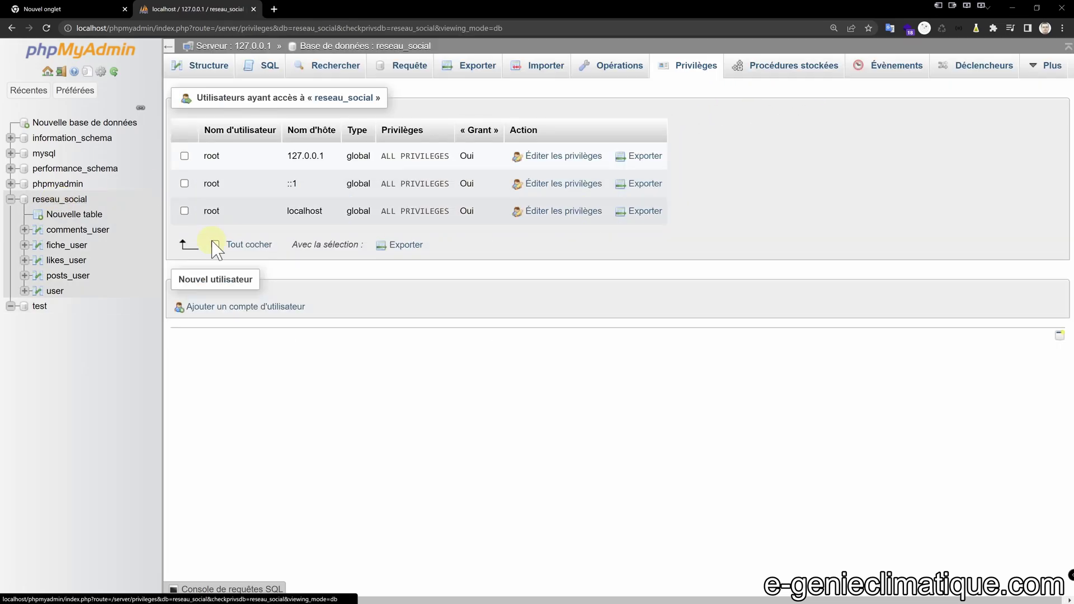
click(63, 200)
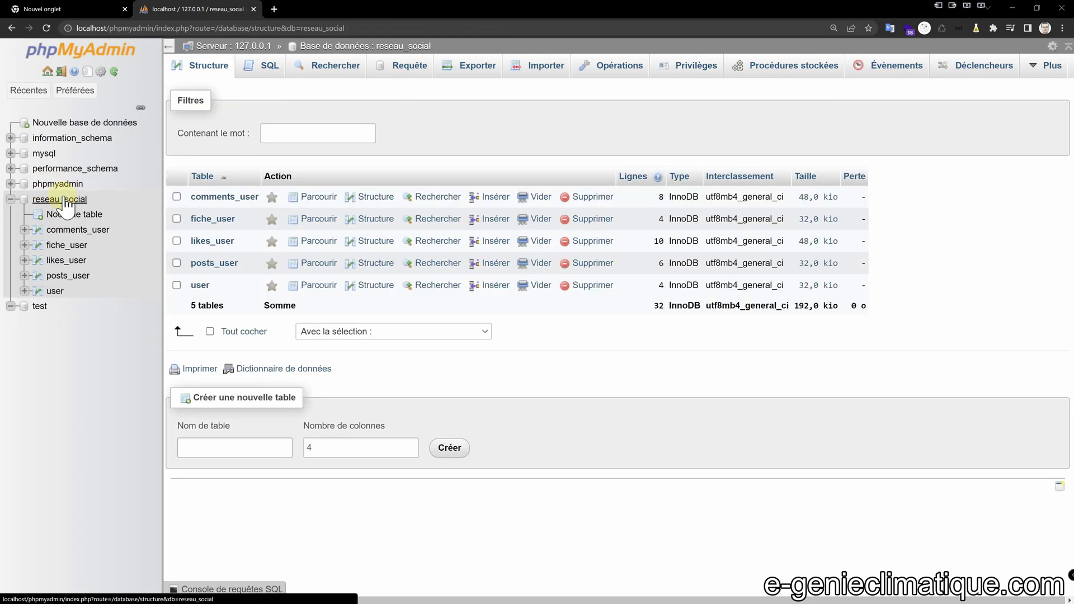
click(40, 307)
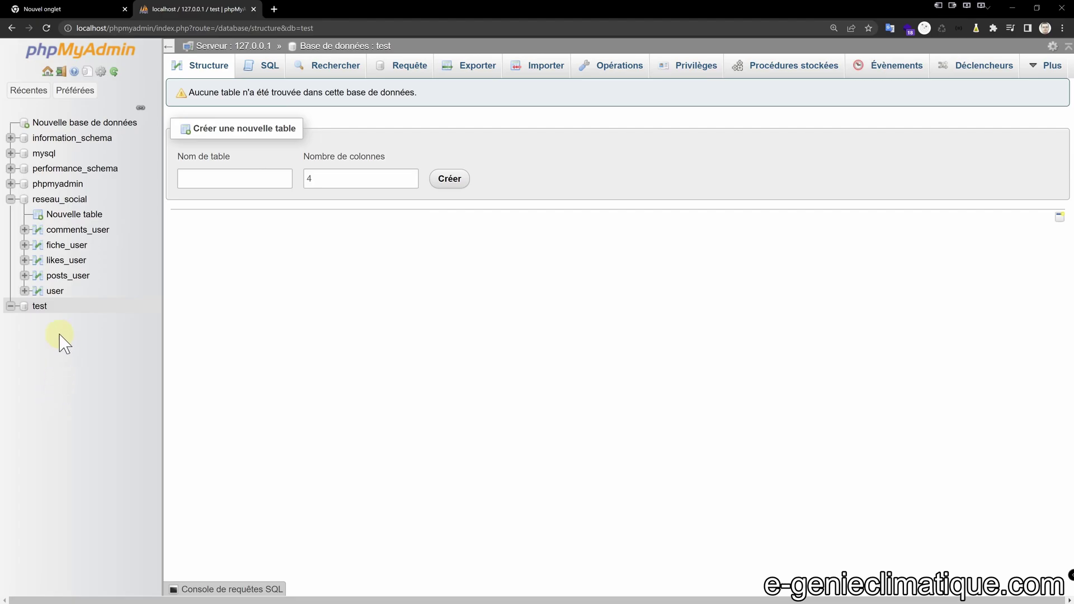
key(alt+Left)
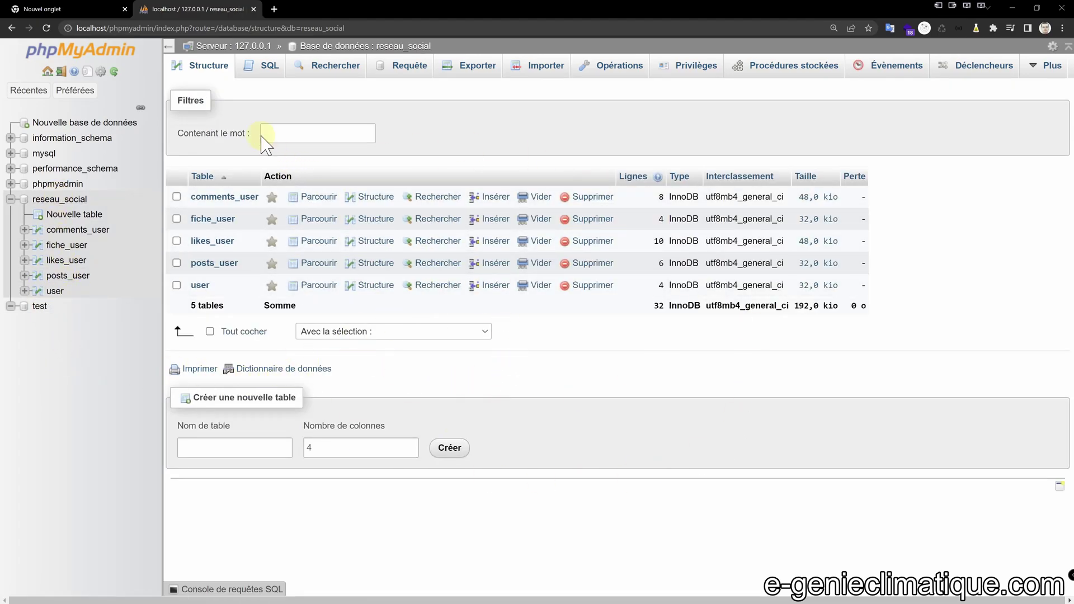
key(alt+Tab)
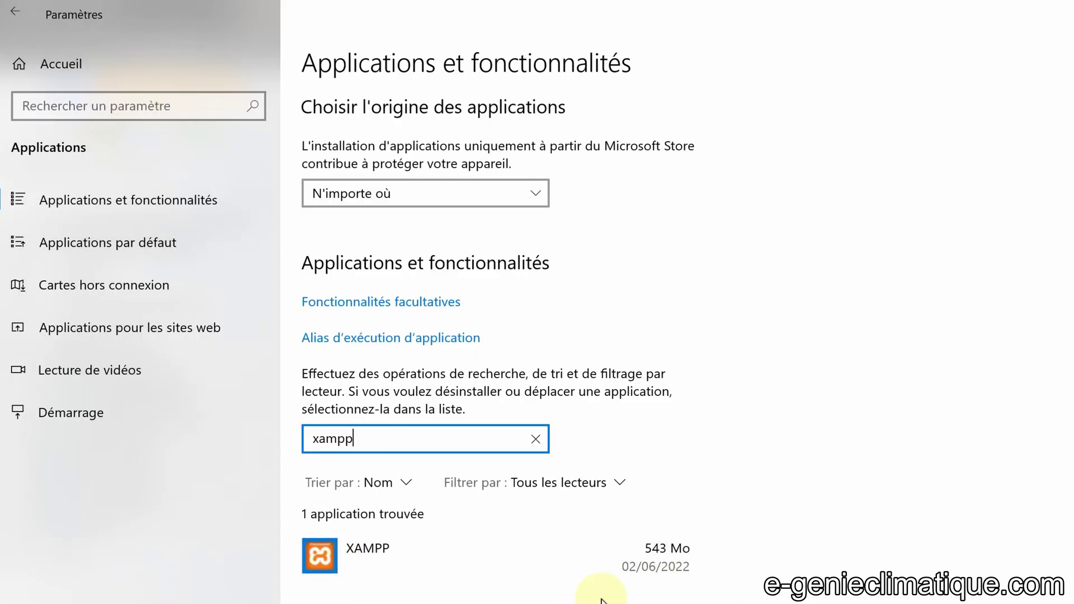
click(601, 559)
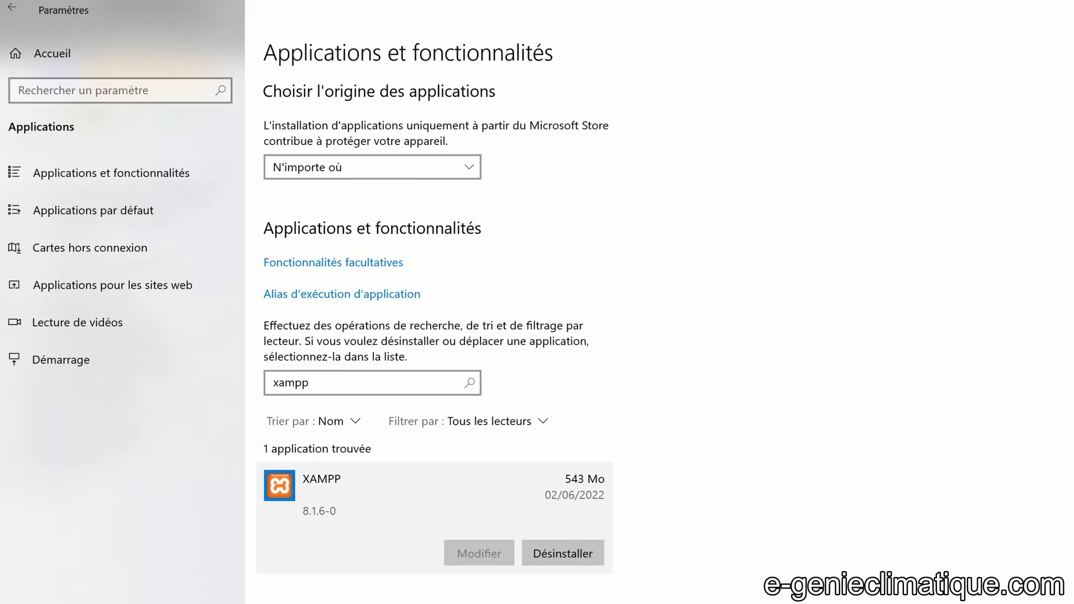
key(alt+Tab)
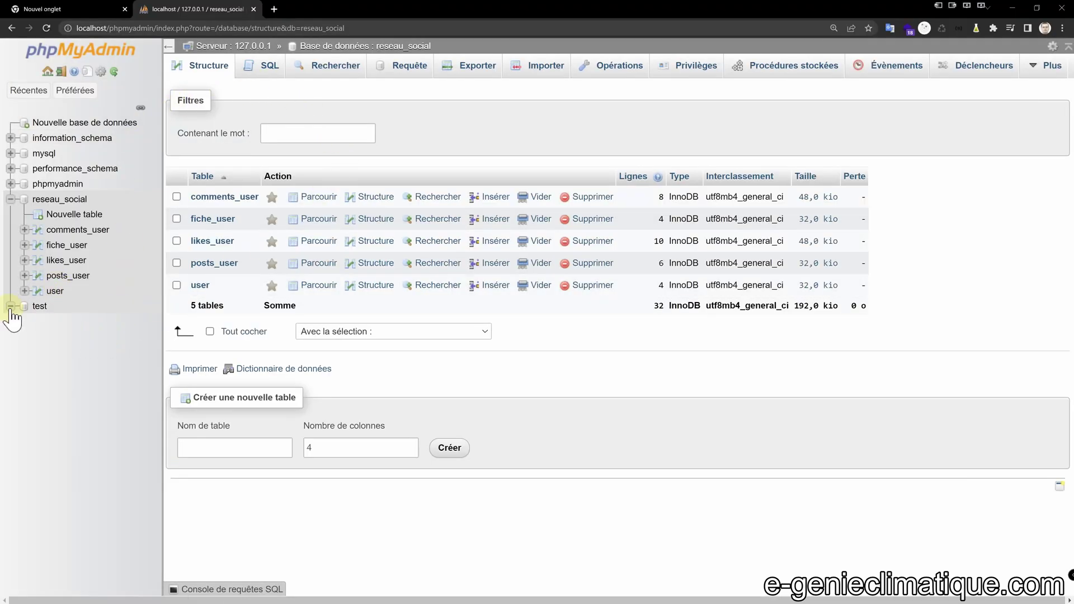
Copy reseau_social, structure and data, to the new database reseau_social_test and open it.
click(11, 306)
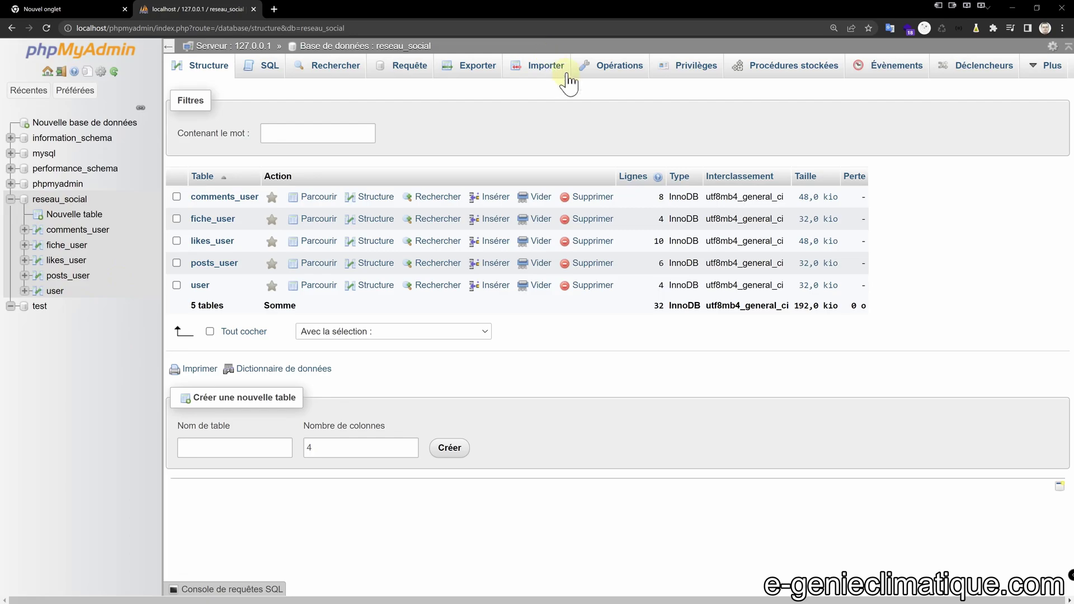
click(60, 199)
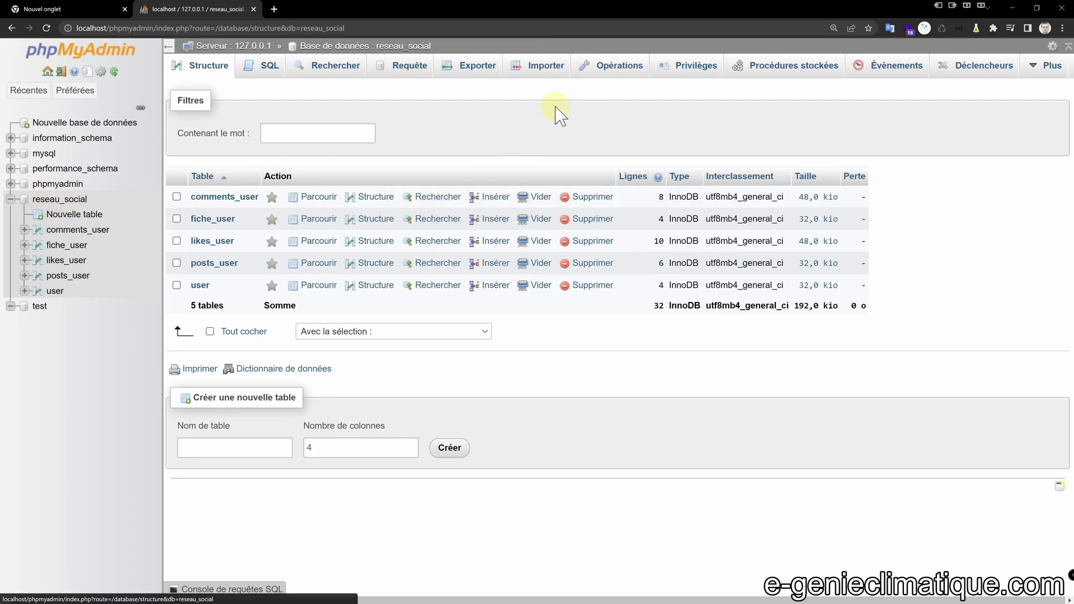
click(617, 66)
scroll(261, 340, down, 4)
click(261, 340)
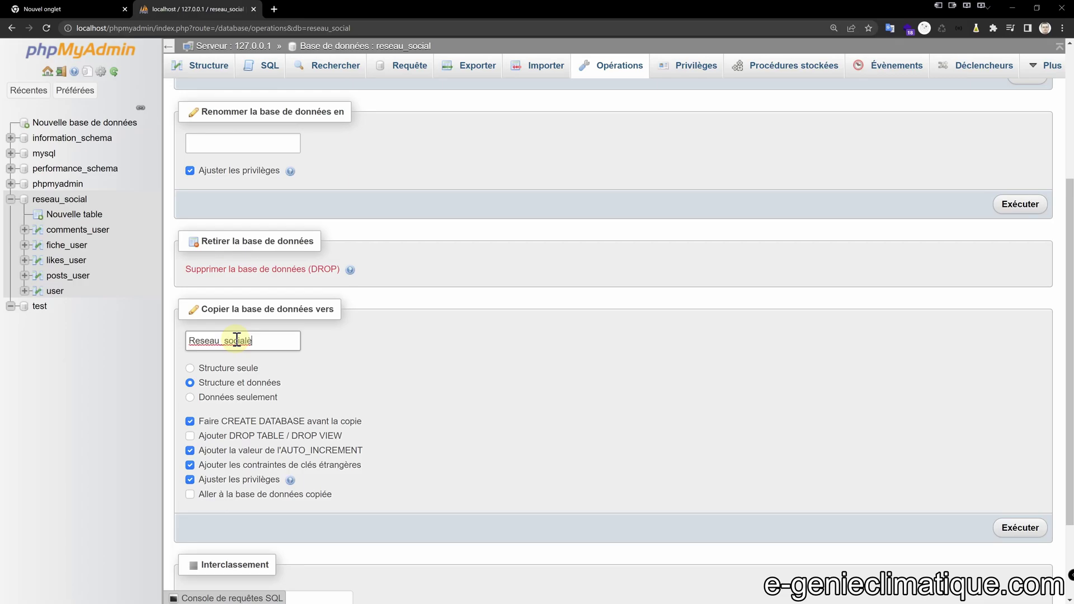
text(st)
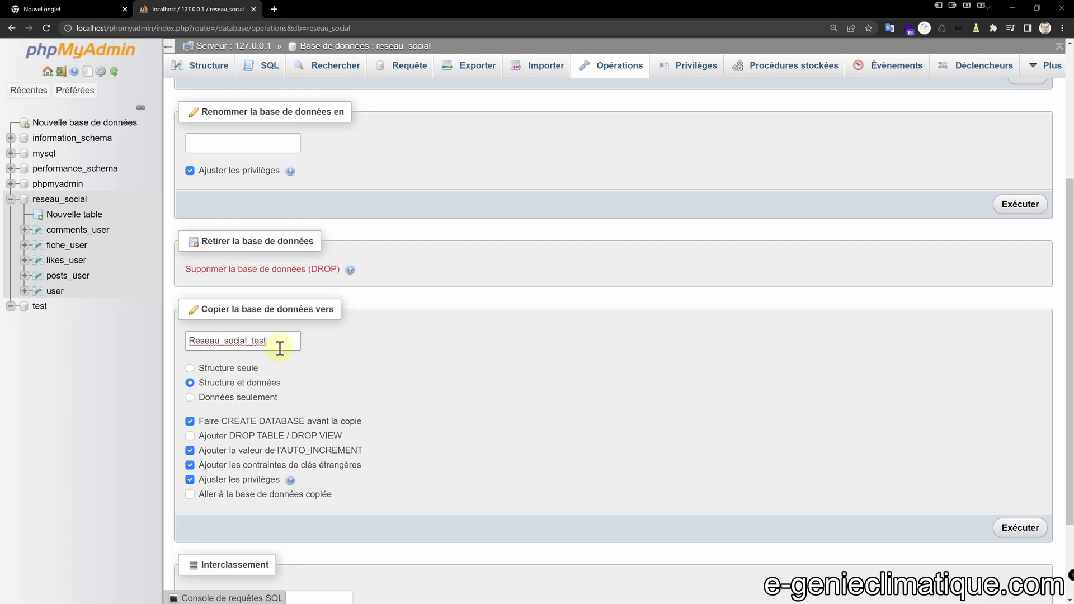
scroll(1024, 425, down, 2)
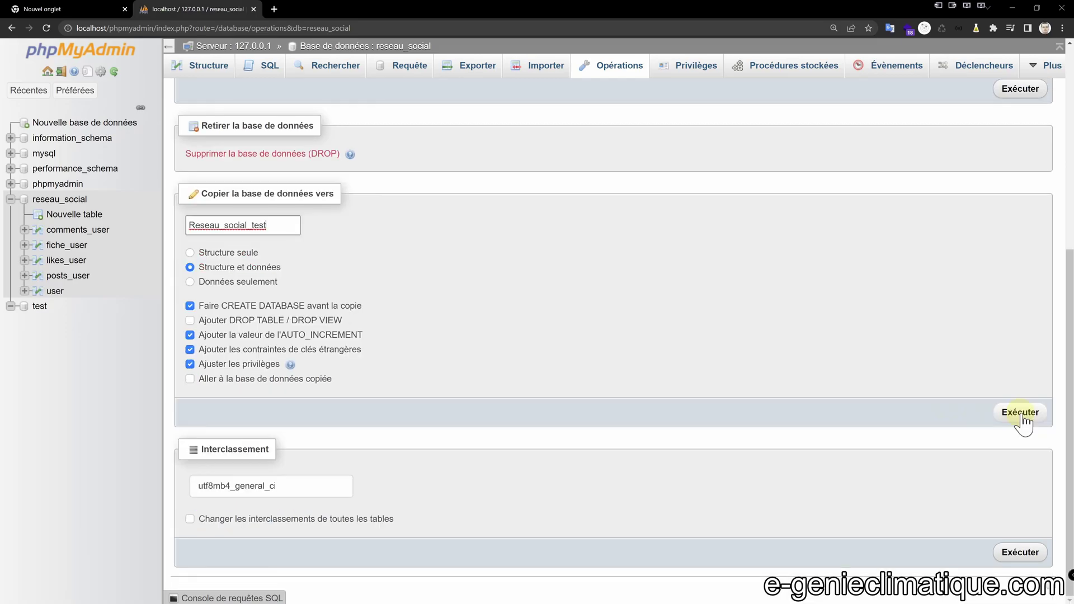
click(1020, 414)
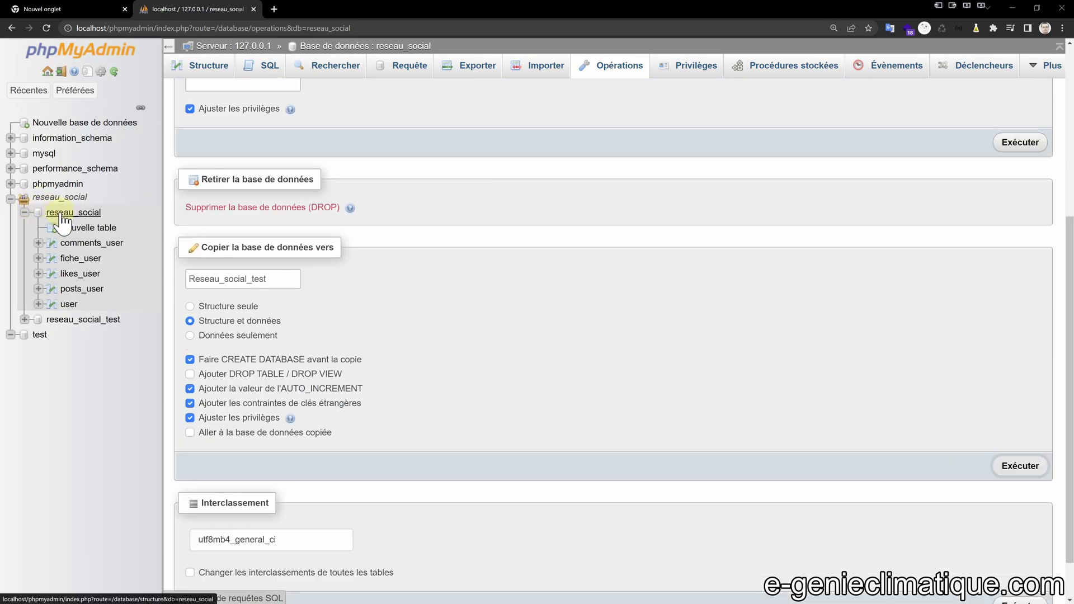
click(24, 212)
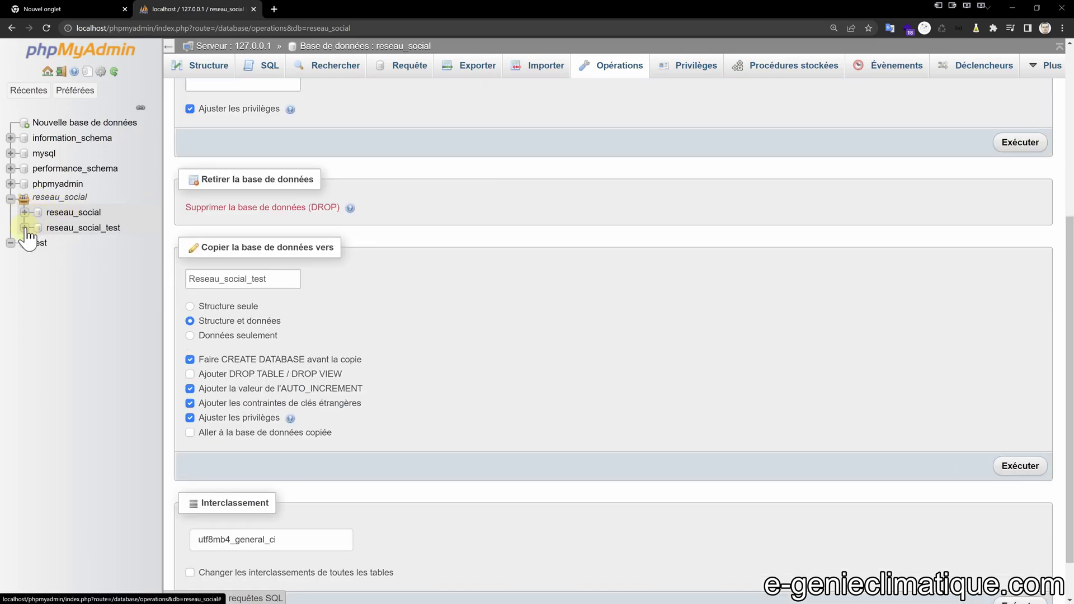
click(76, 232)
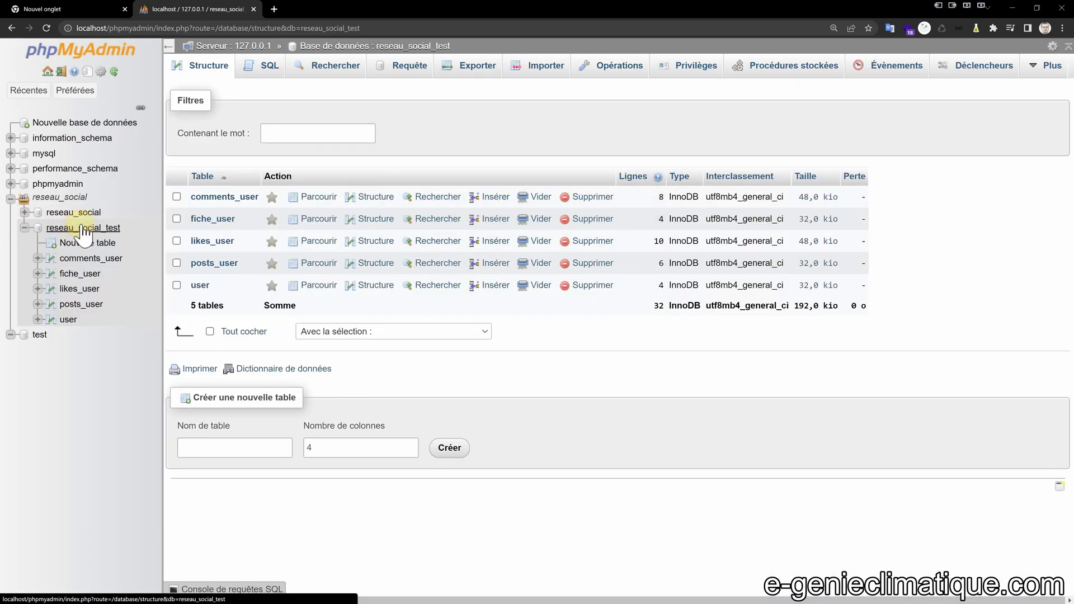
Confirm reseau_social_test holds the same five tables, then bring Visual Studio Code forward.
click(24, 227)
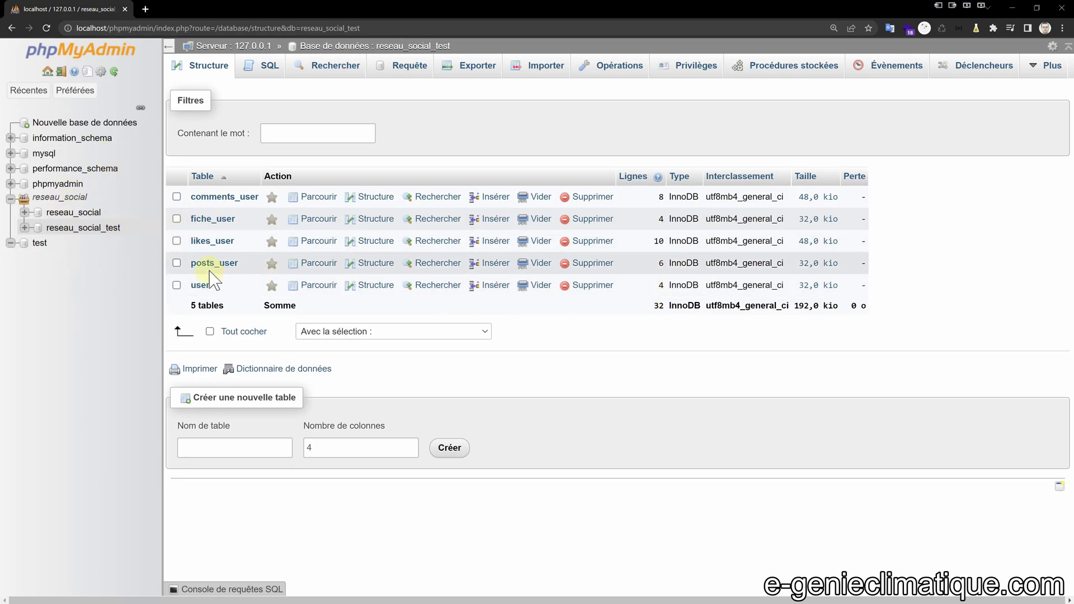
key(alt+Tab)
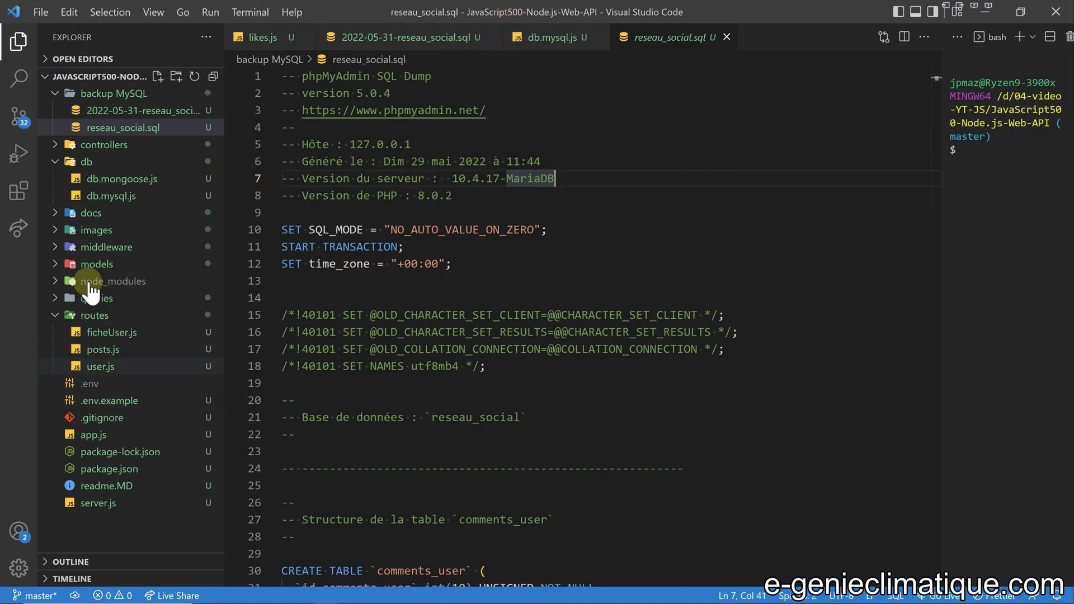
Change the database name in db.mysql.js to reseau_social_test.
click(111, 196)
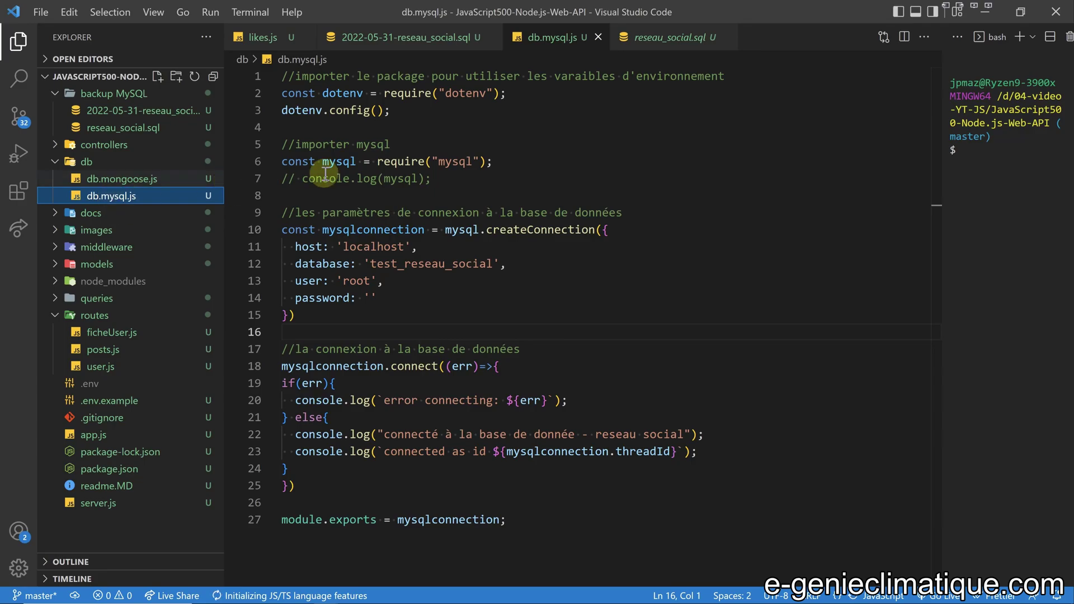
click(369, 264)
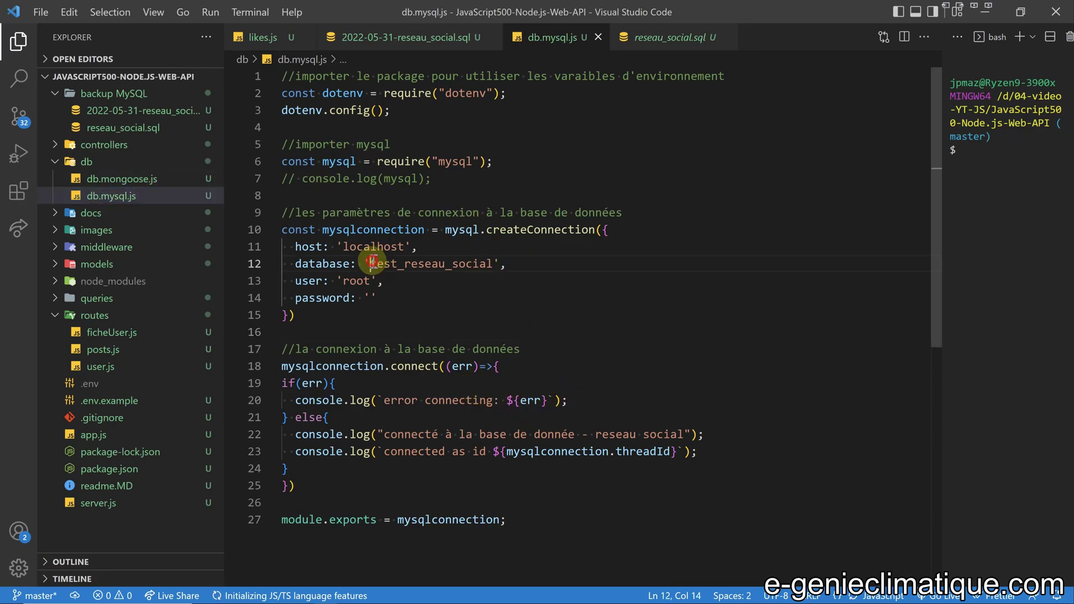
key(Delete)
key(Delete)
key(Delete)
key(Delete)
key(Delete)
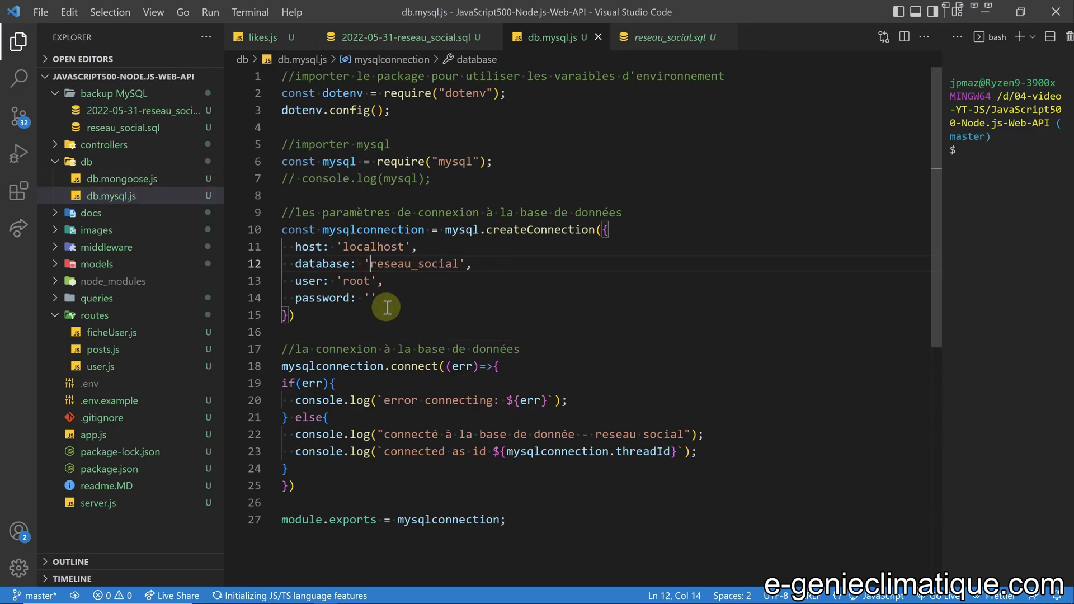
click(459, 263)
text(_test)
key(Down)
Start the Node server with npm start in the terminal.
click(982, 159)
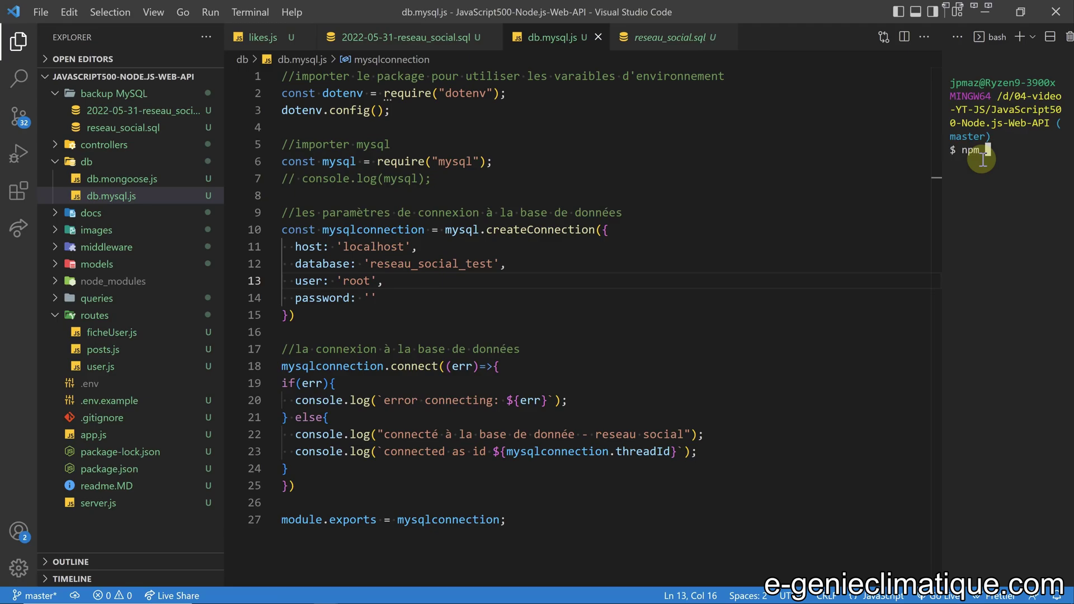
text(npm start)
key(Return)
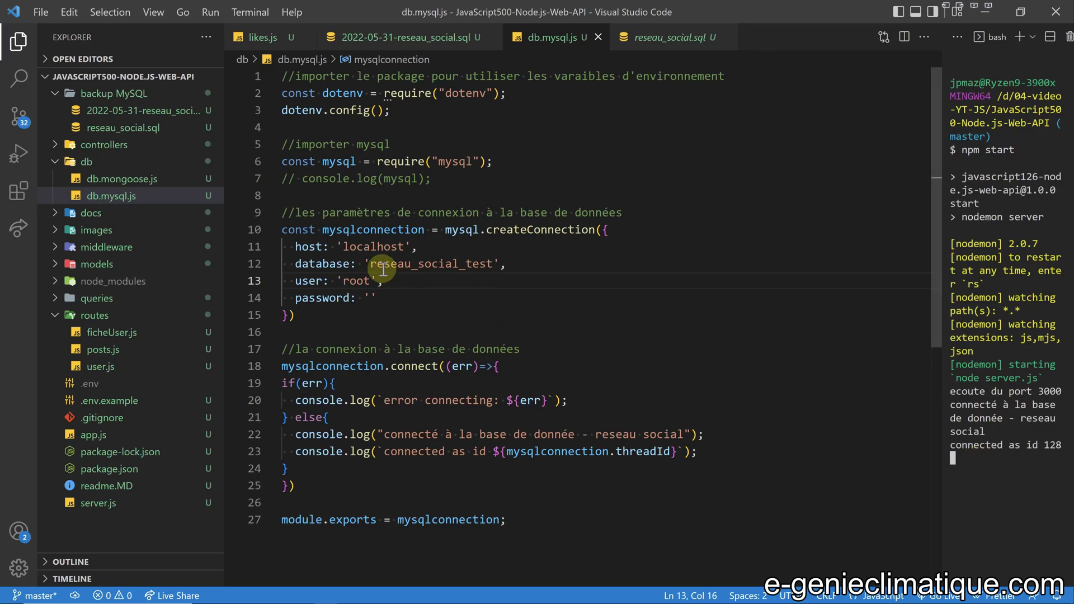
Fix the last letter of the database name and save db.mysql.js.
click(493, 263)
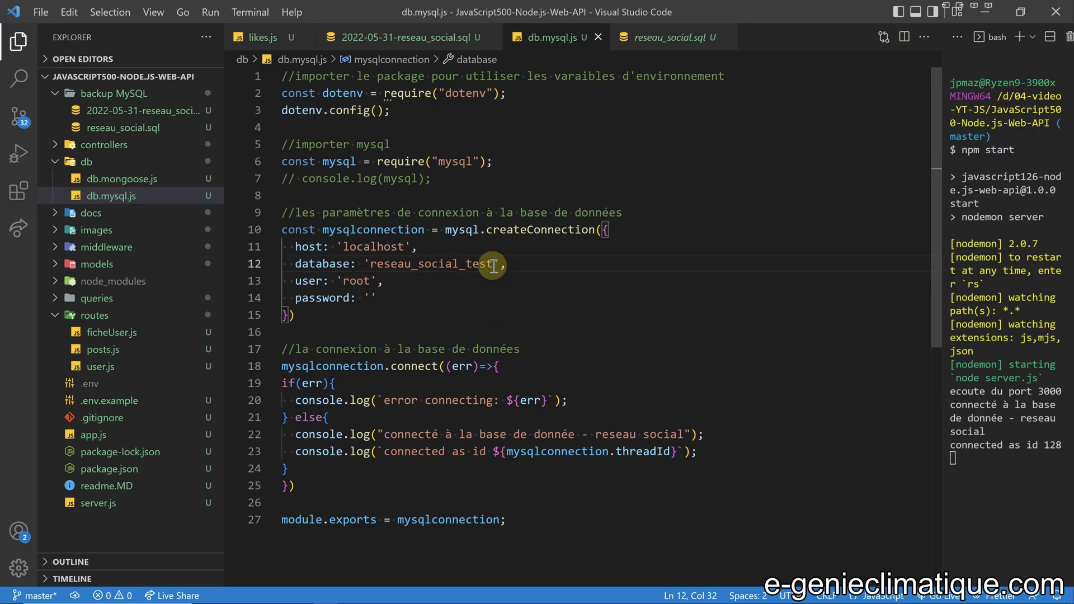
key(End)
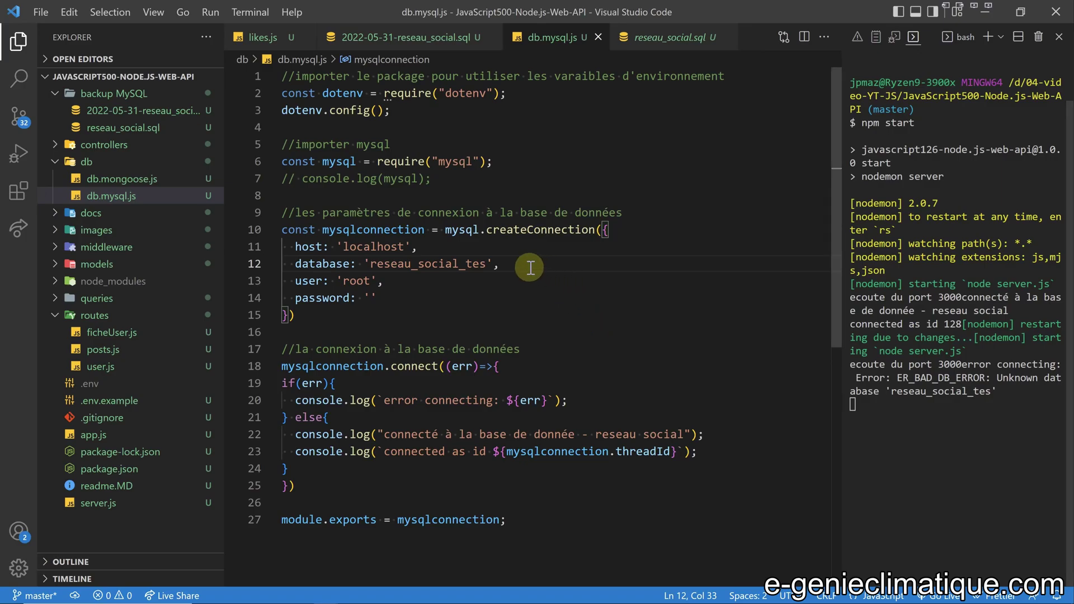
text(t)
key(ctrl+s)
Send the Postman LOGIN request (201 Created) and select the root user name in db.mysql.js.
key(alt+Tab)
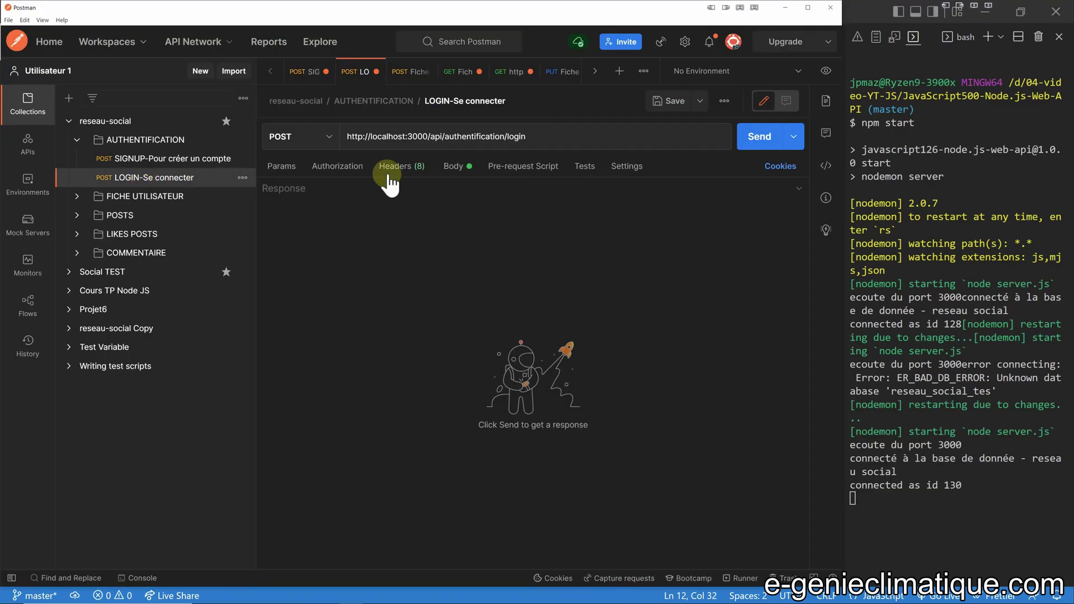
click(764, 139)
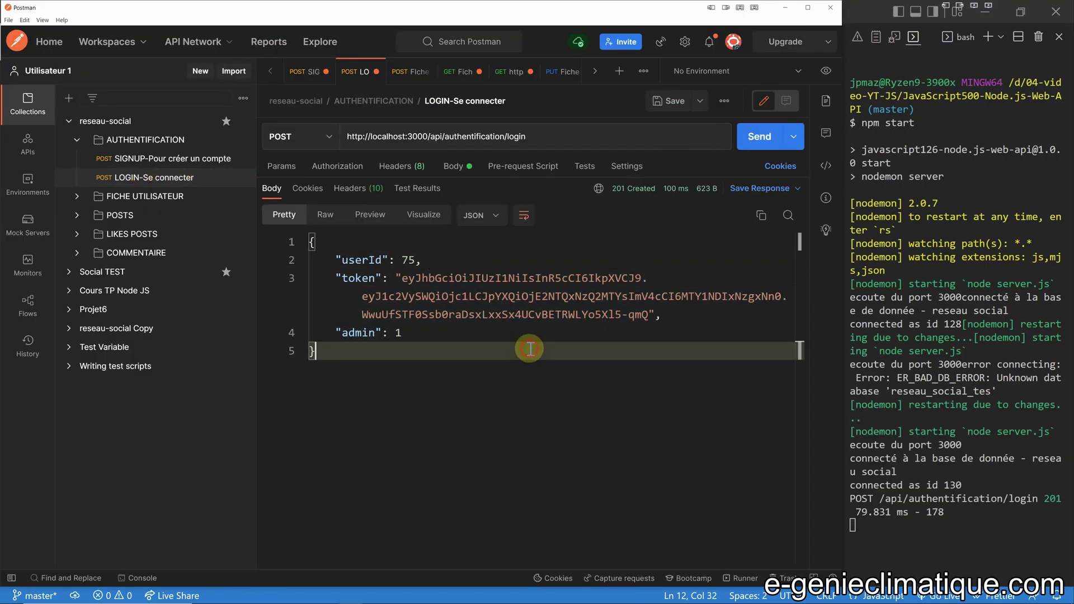
key(alt+Tab)
click(370, 298)
double_click(358, 281)
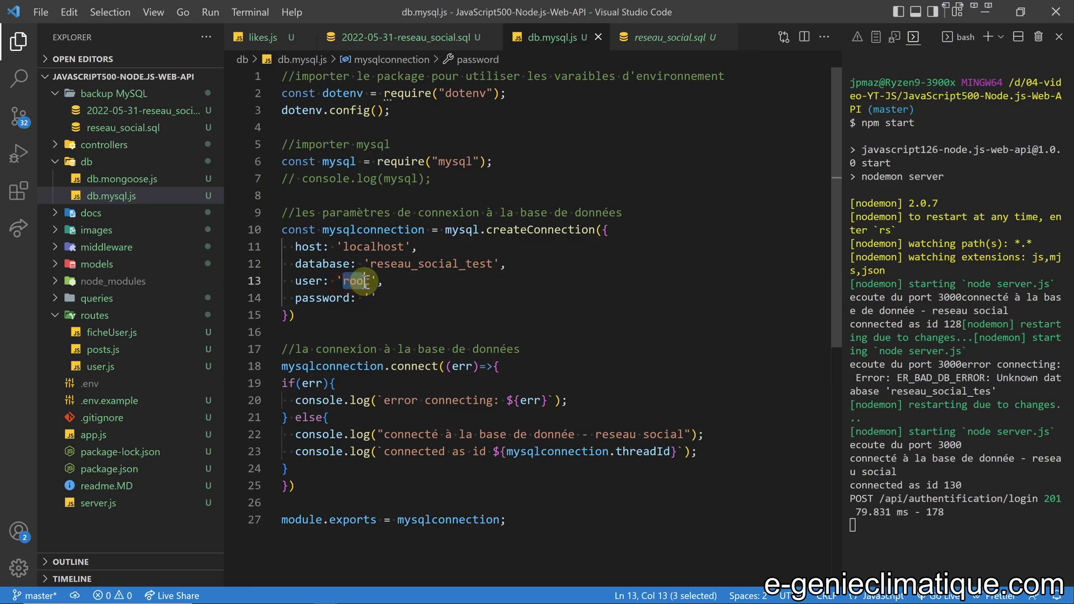
Check reseau_social_test's Privilèges page showing three root accounts with ALL PRIVILEGES, then bring up XAMPP.
key(alt+Tab)
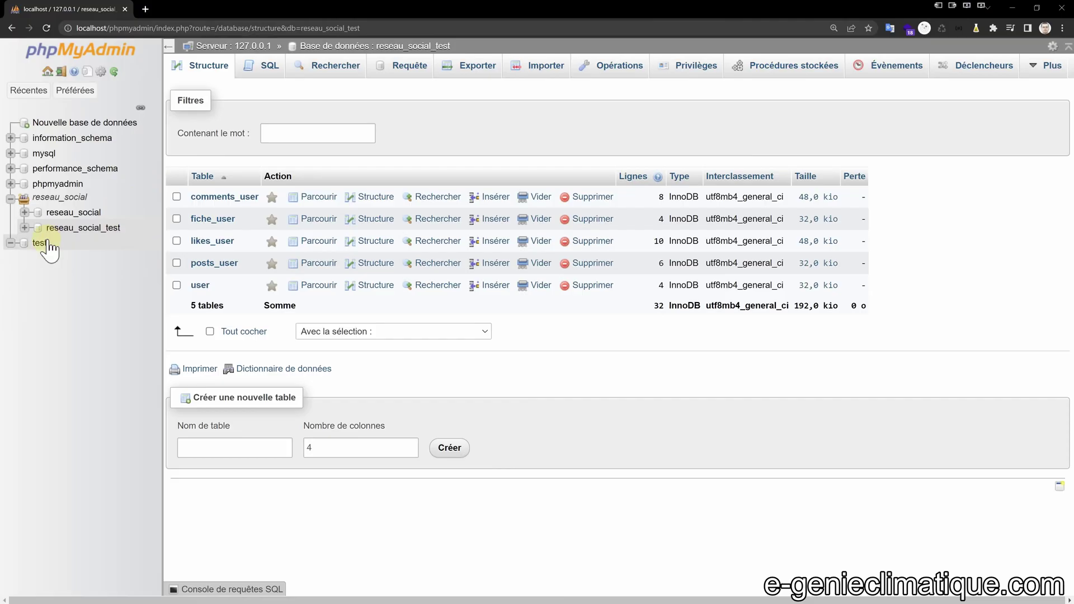
click(83, 228)
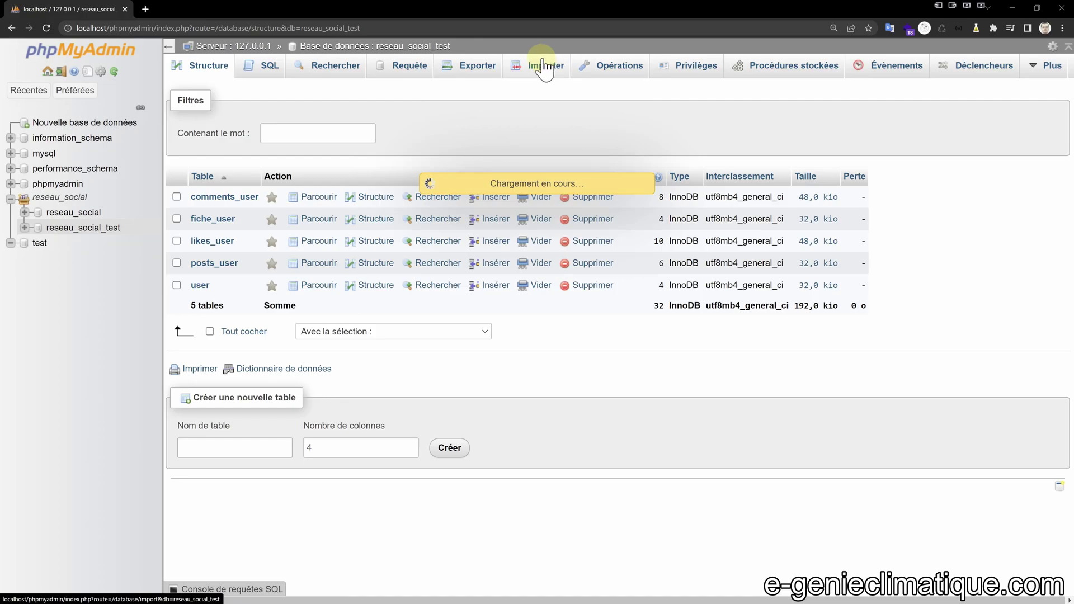
click(694, 67)
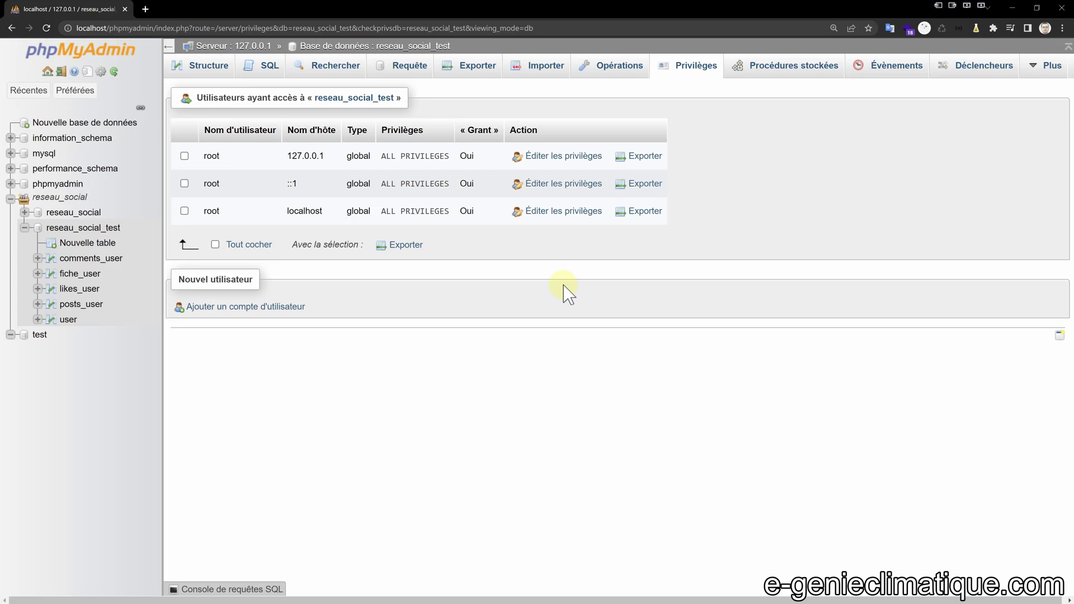
key(alt+Tab)
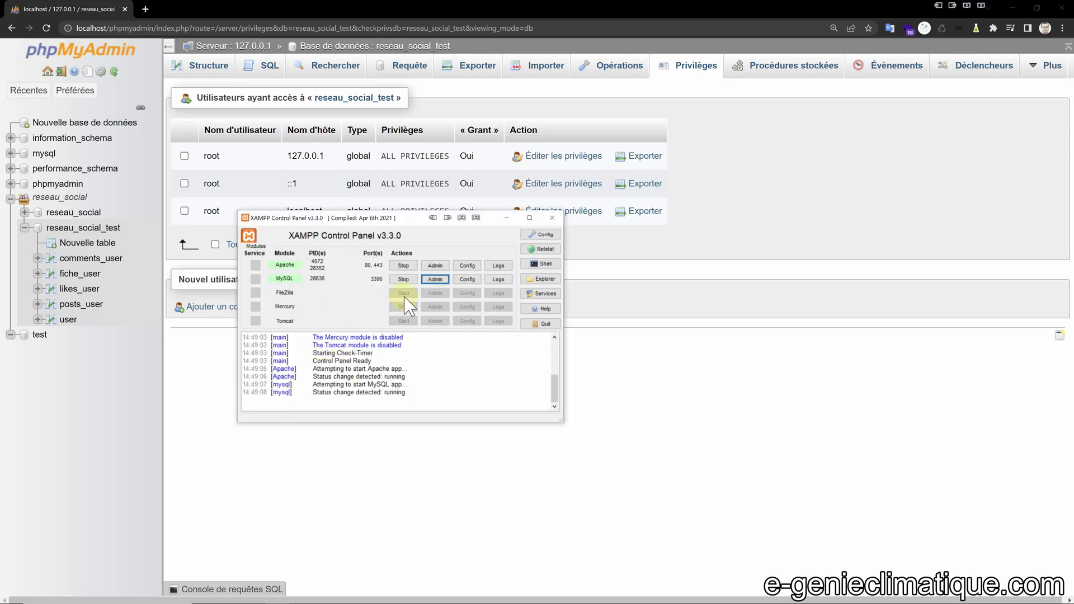
Stop and restart MySQL so it runs again on port 3306 under PID 30128.
click(411, 280)
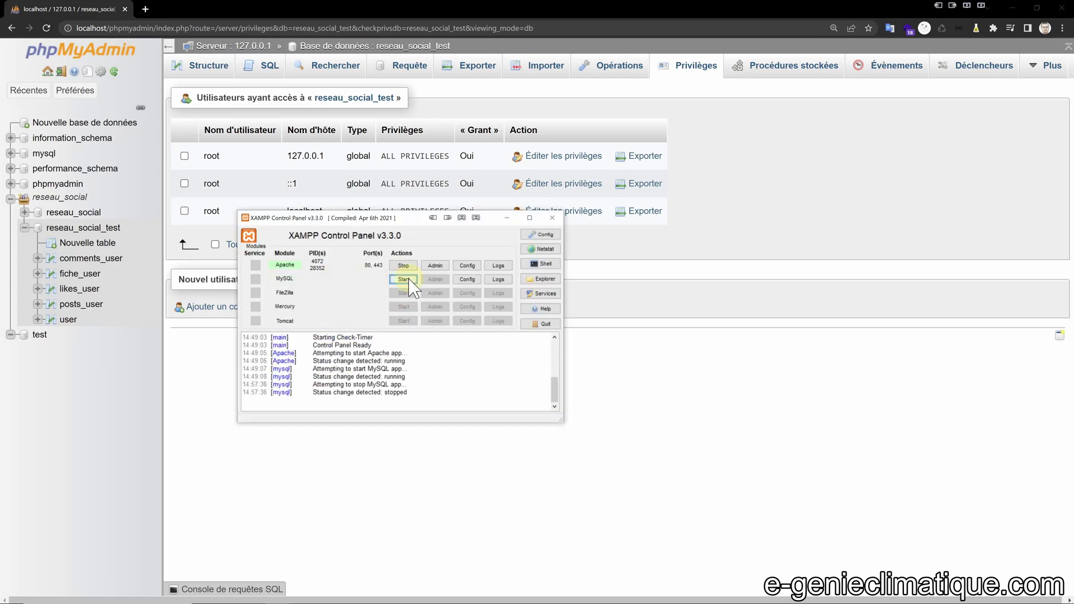
click(404, 280)
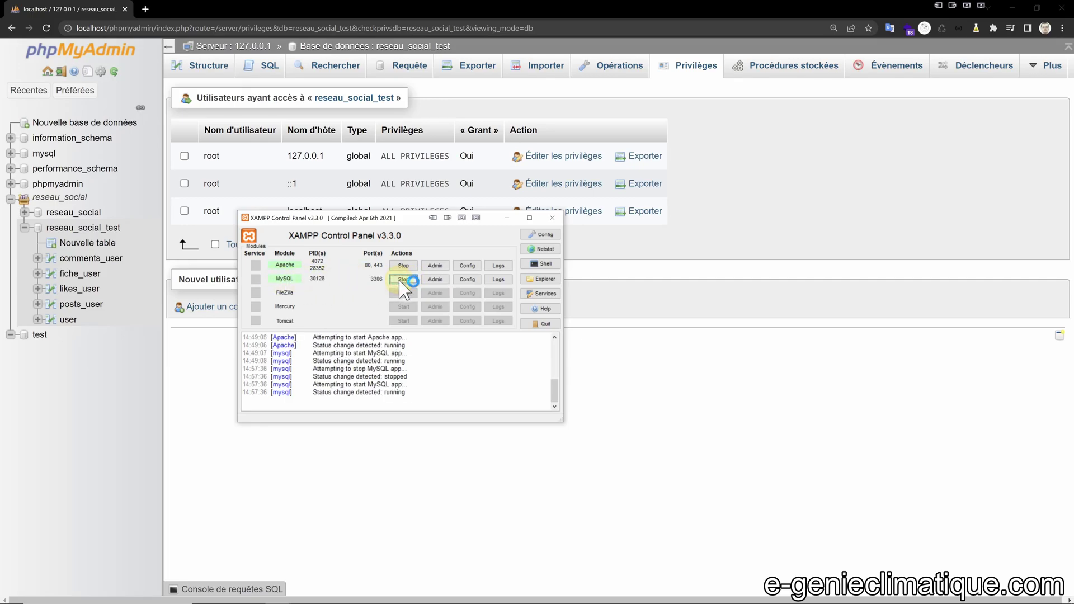